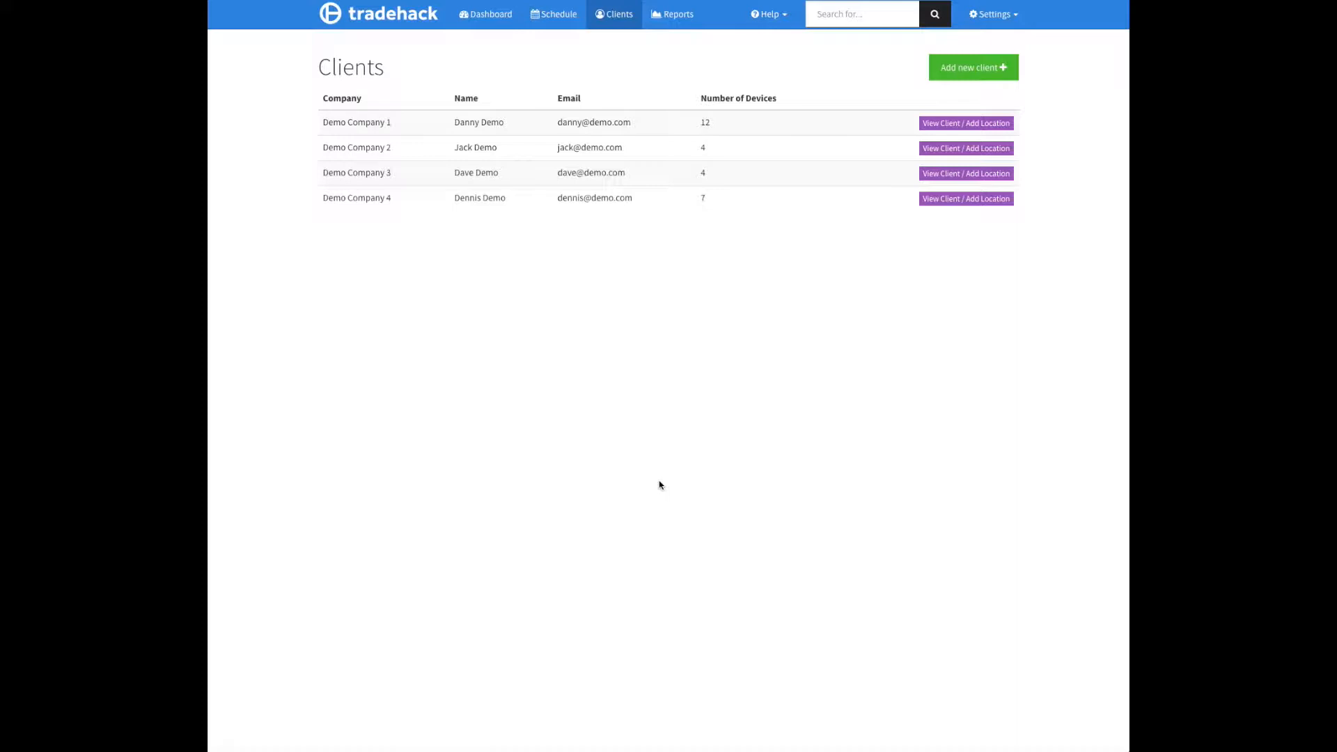
Add Demo Company 5 as a new client with the contact's name, phone number, e-mail and postal address, and save it
click(970, 75)
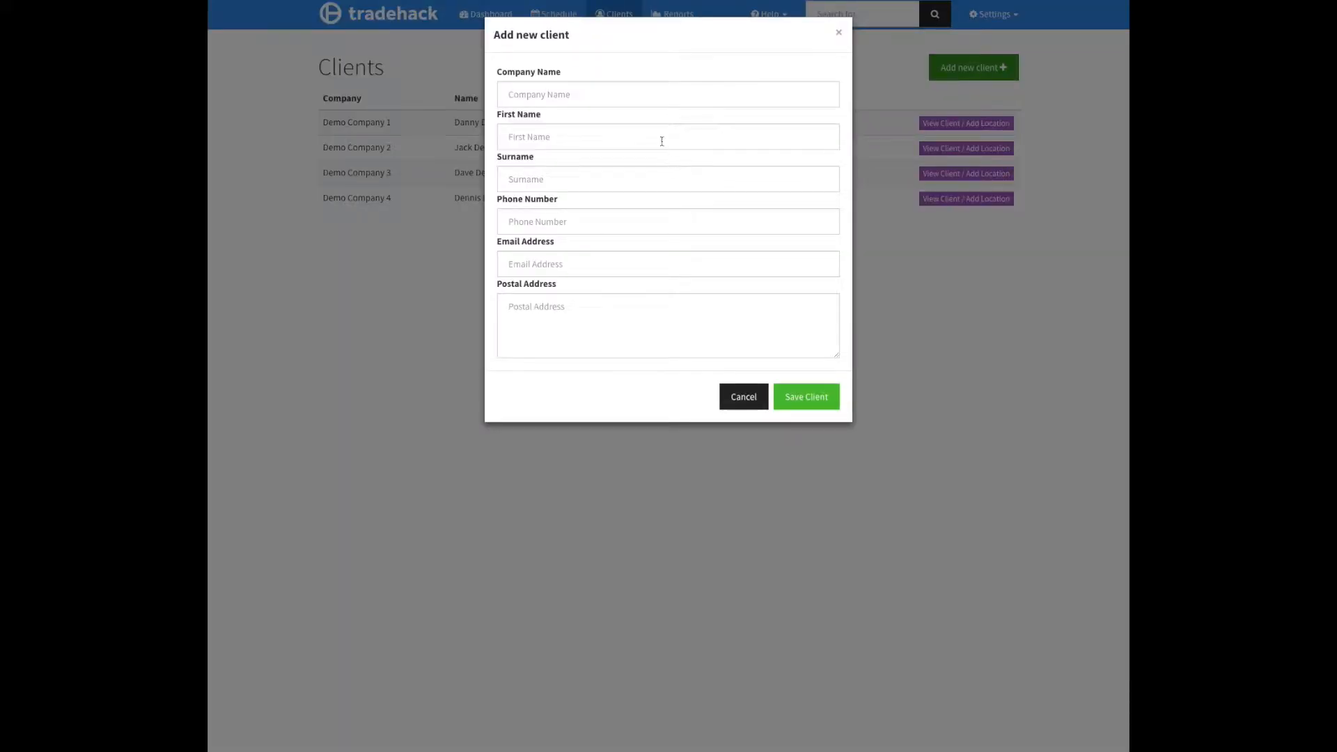
click(561, 93)
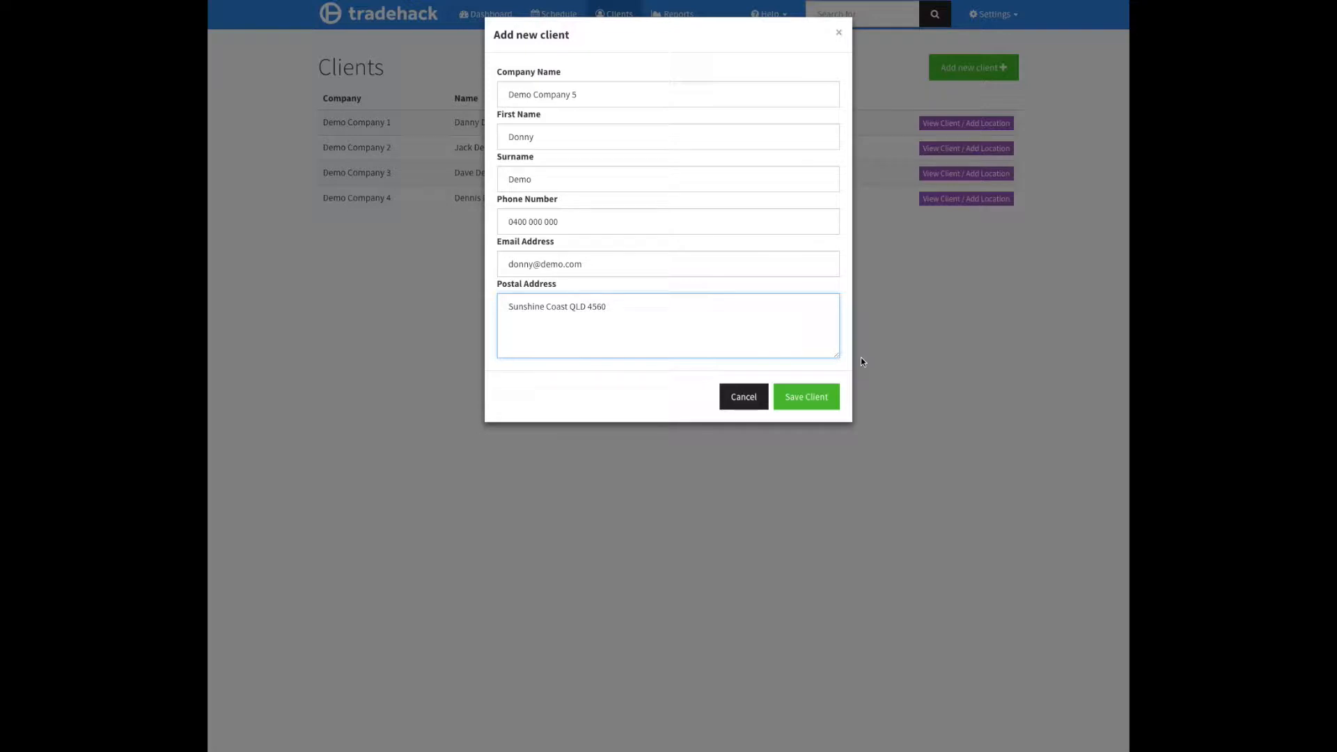
click(809, 398)
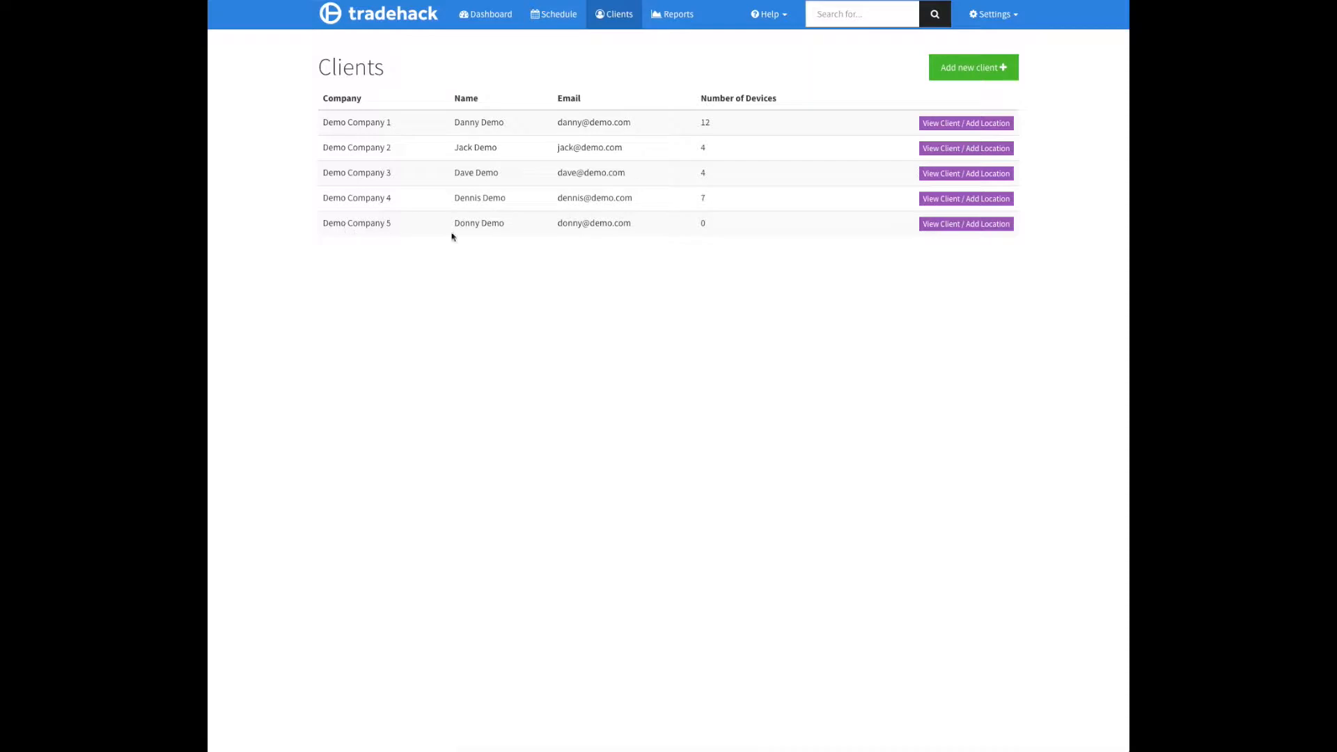
Start a new location for Demo Company 5 named Demo Location 1 and fill in the location's address
click(961, 227)
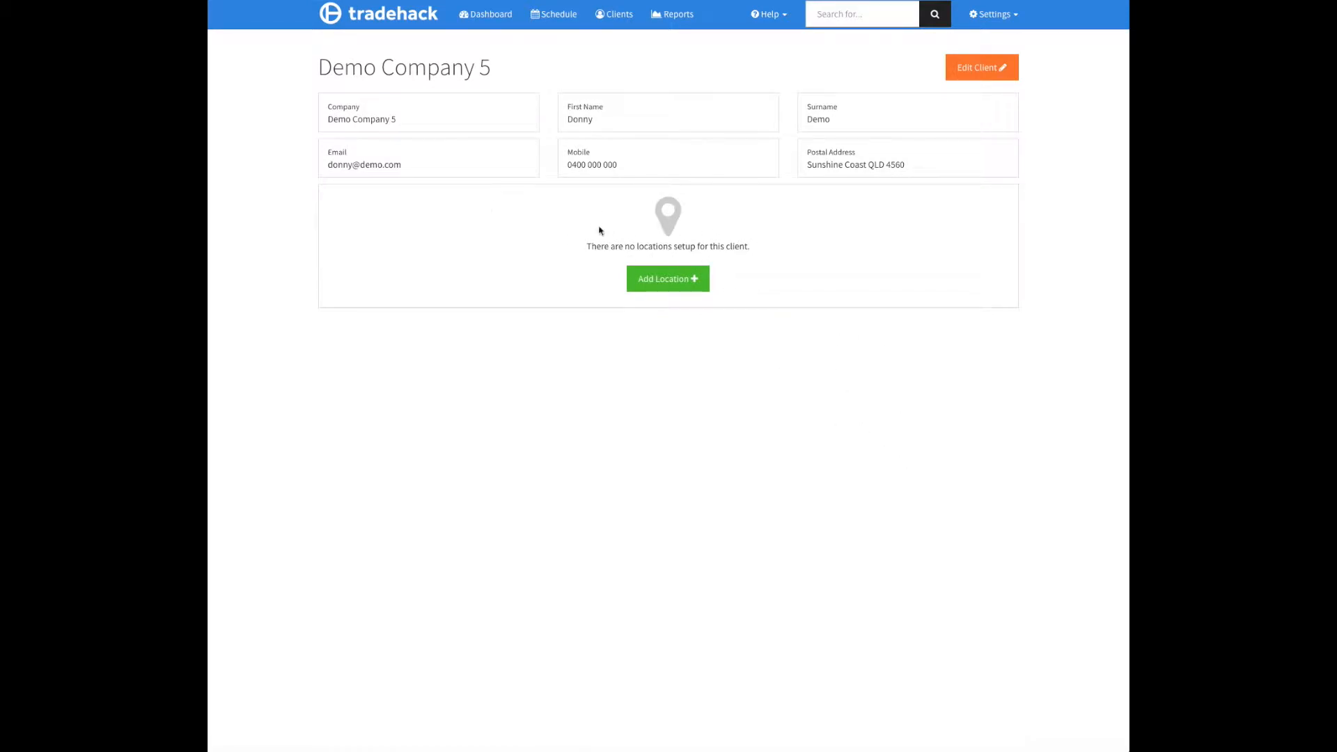
click(677, 279)
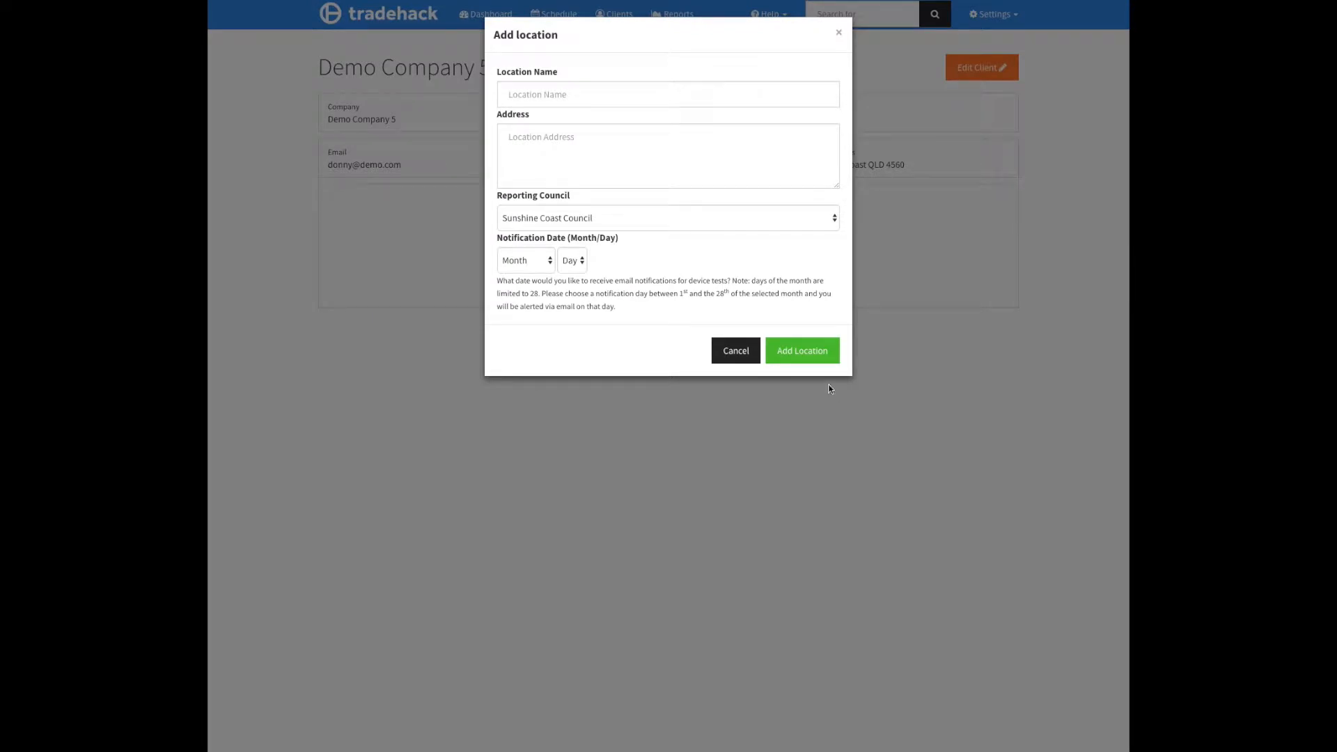
click(583, 93)
text(Demo Location 1)
key(Tab)
text(Palmwoods Sunshine Coast QLD 4555)
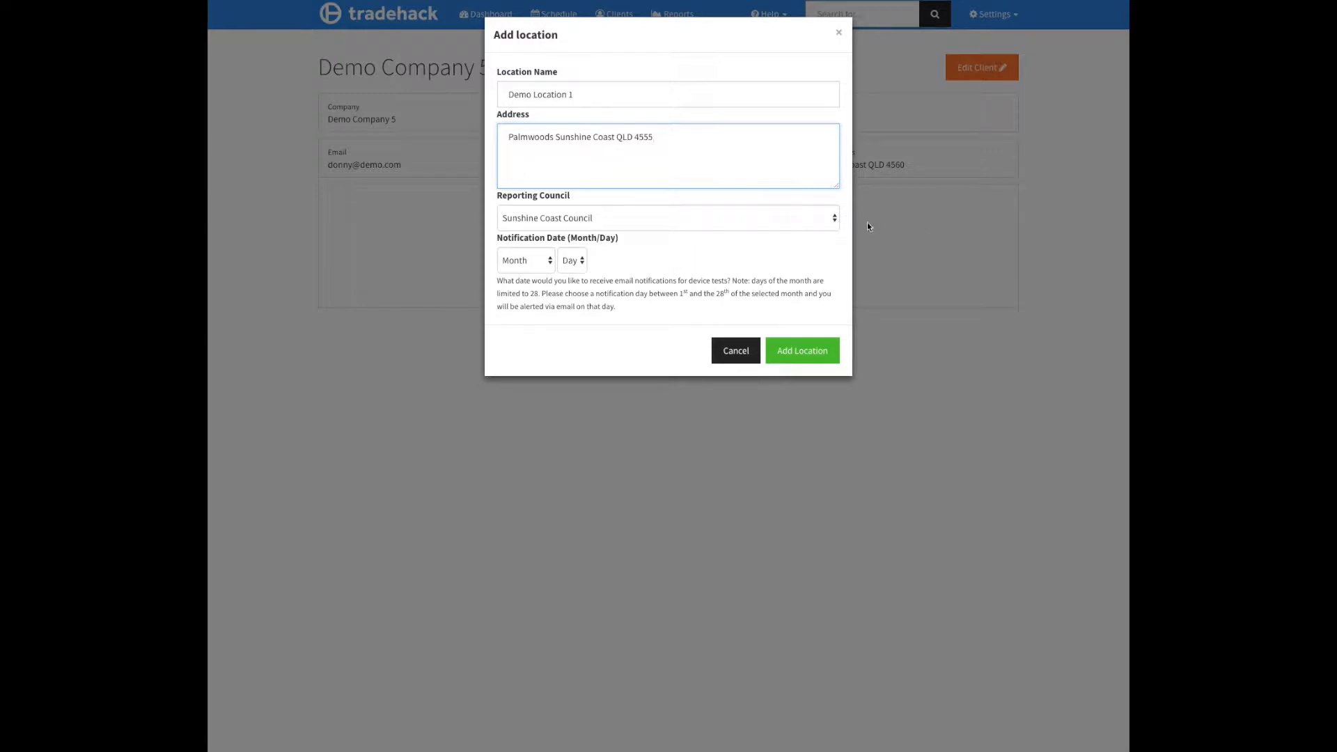
Choose Sunshine Coast Council as the reporting council, set the notification date to April 07, and add the location
click(834, 220)
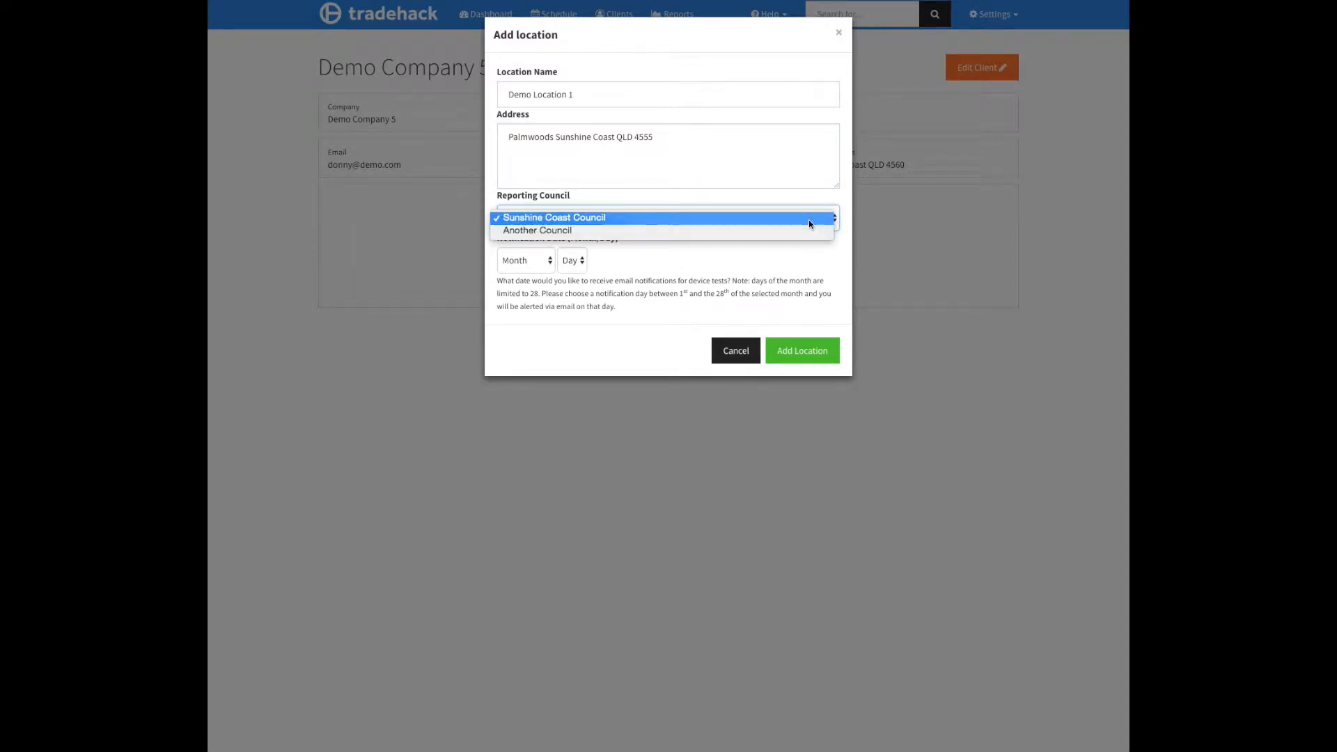
click(808, 219)
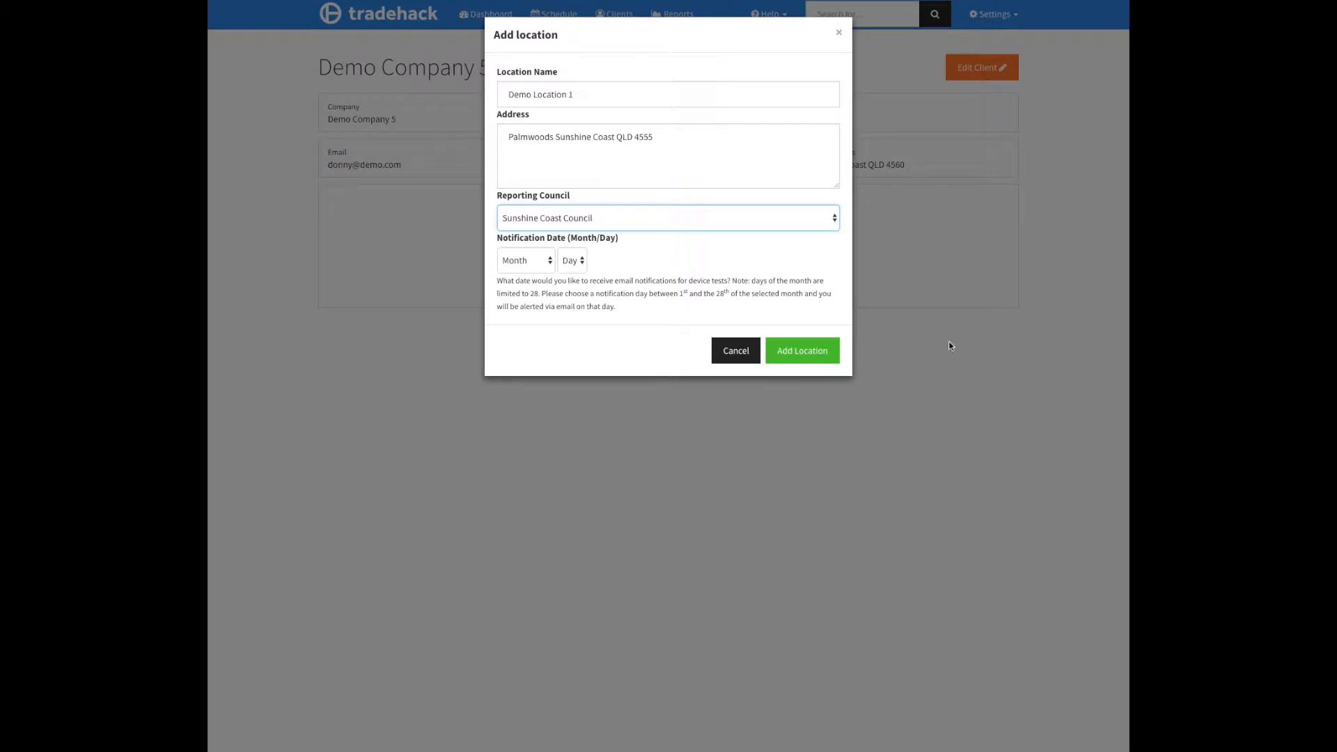
click(526, 260)
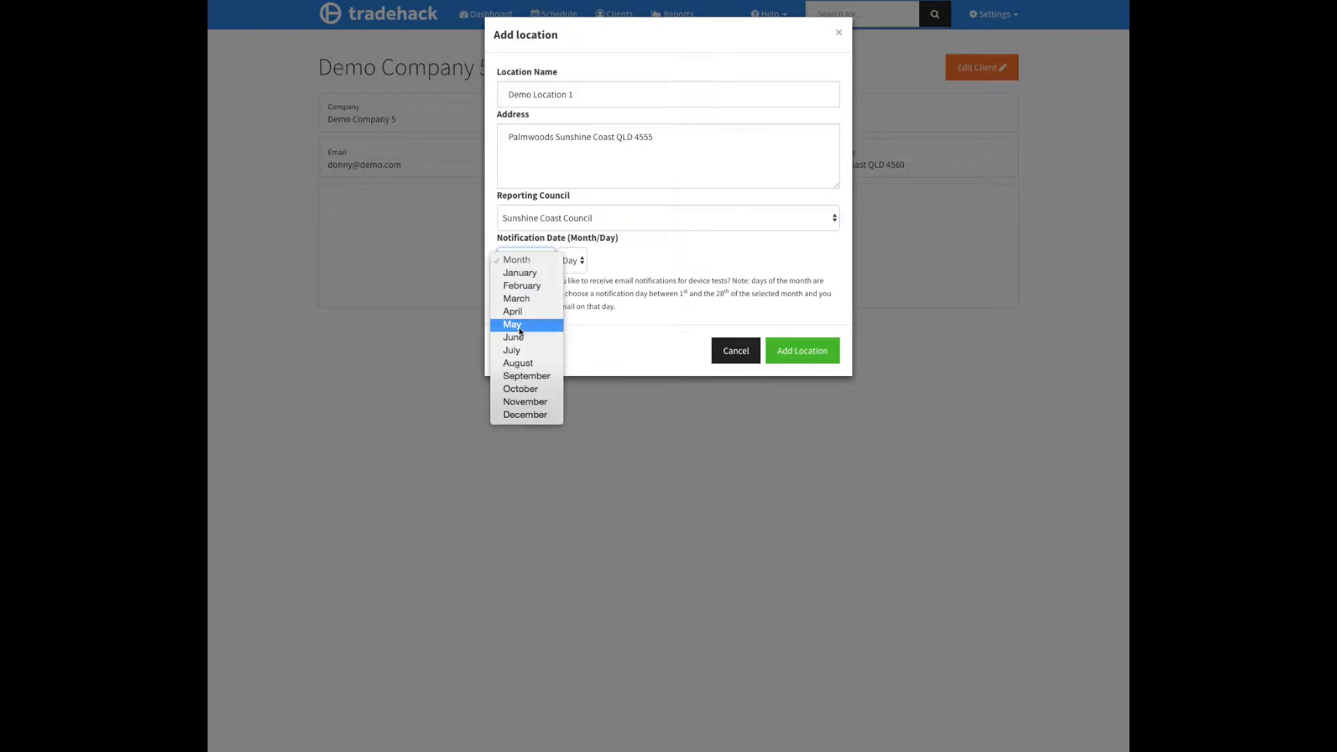
click(512, 312)
click(581, 262)
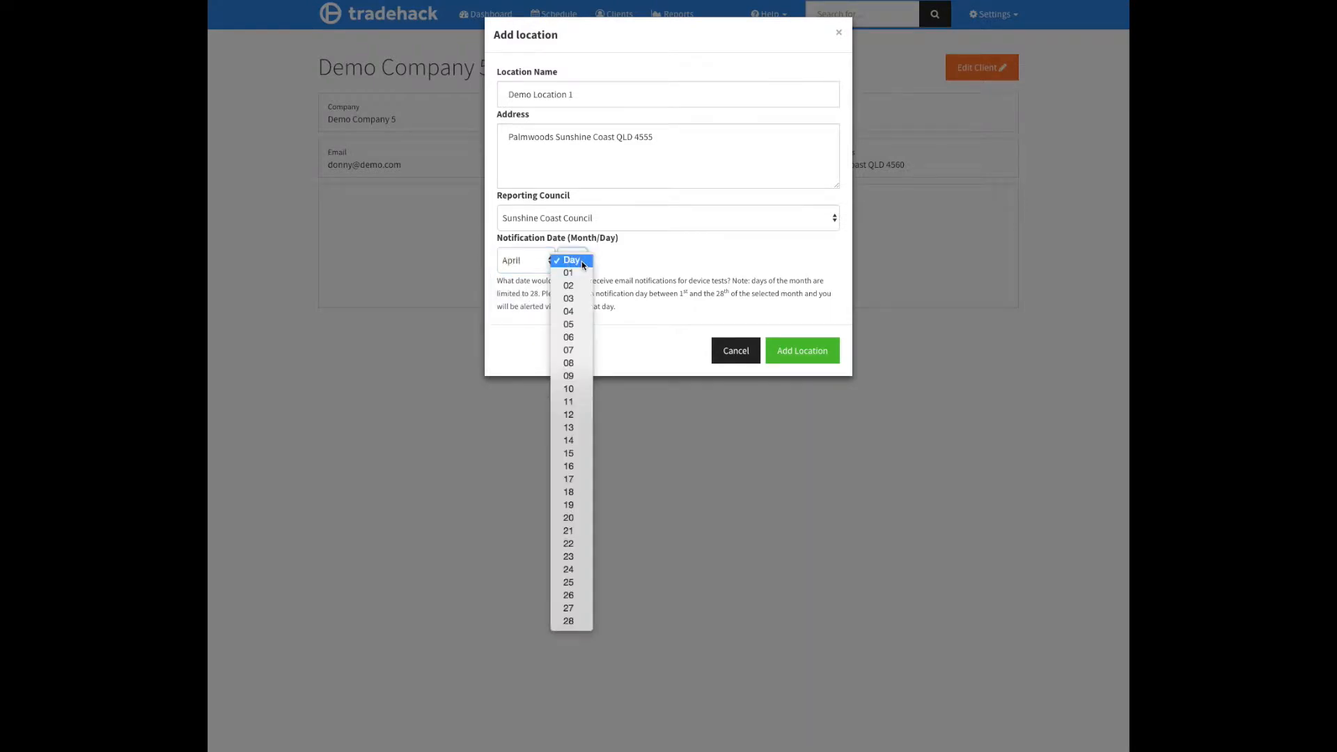
click(569, 350)
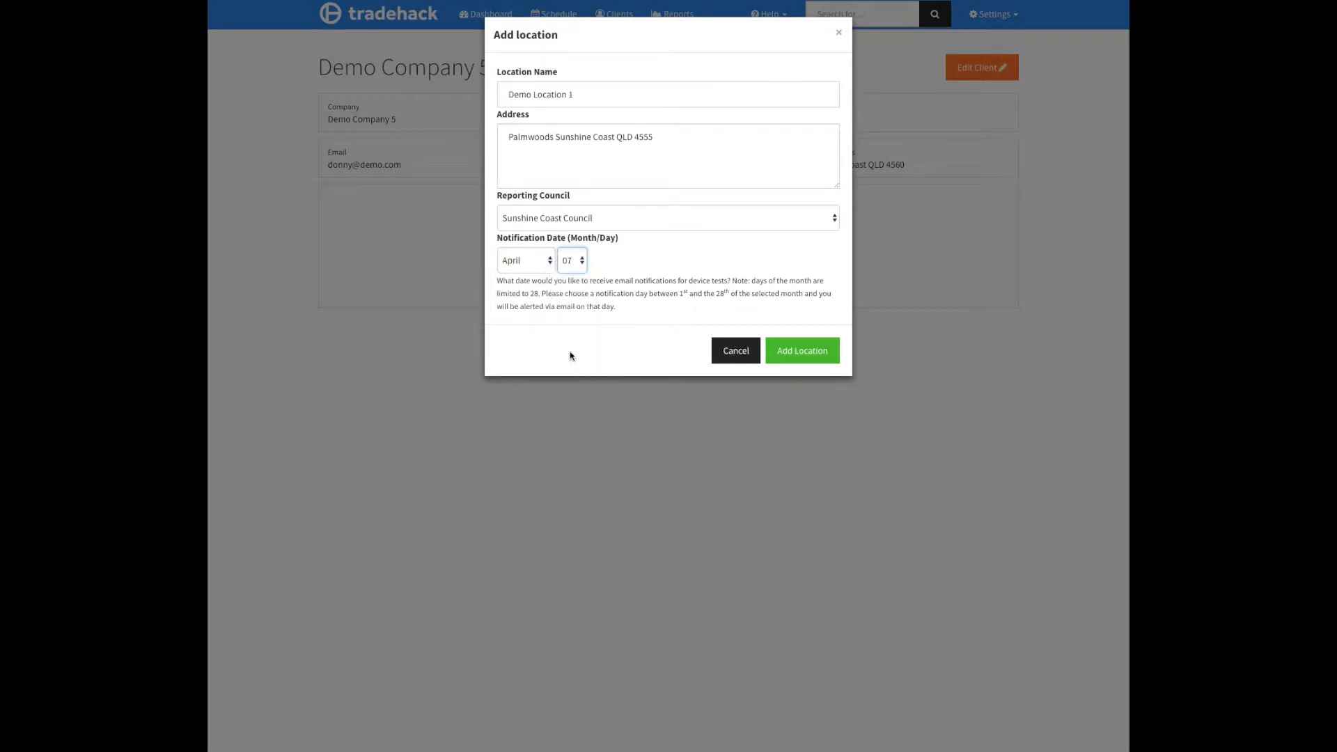
click(804, 352)
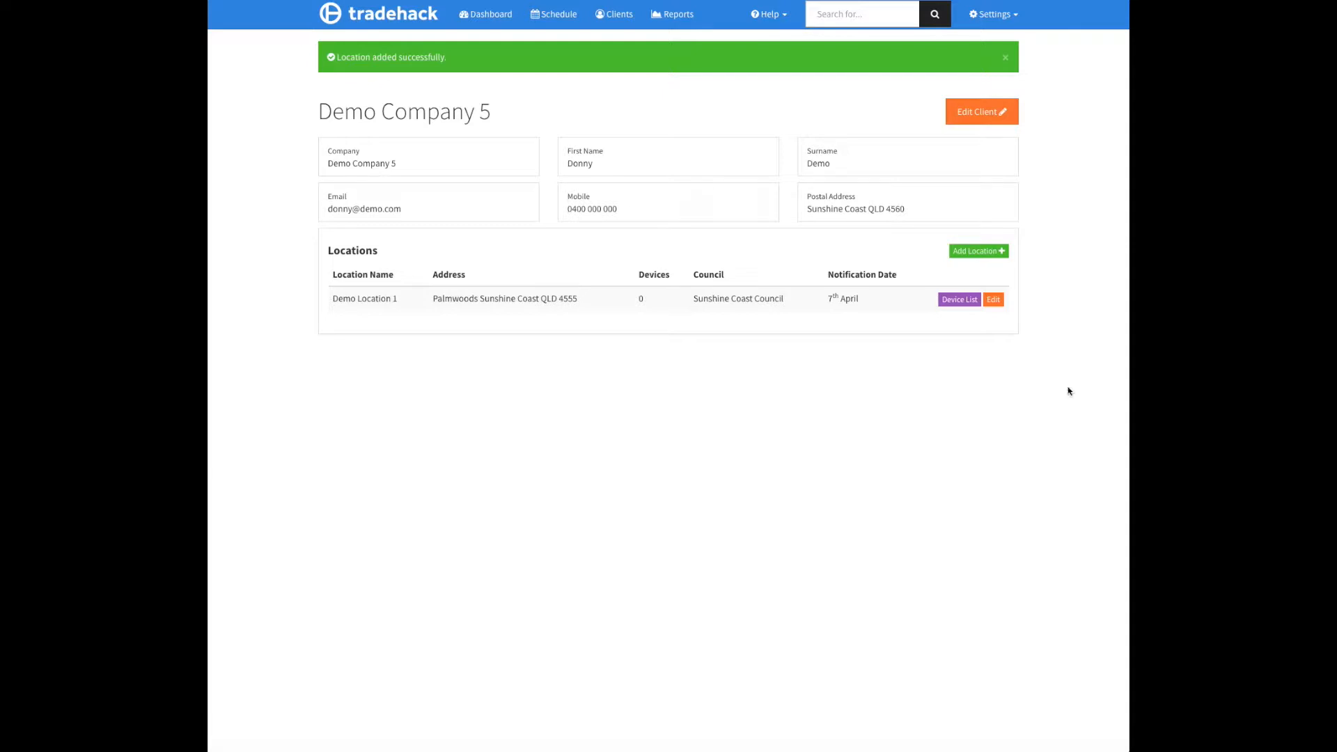
Open Demo Location 1's device list and bring up a blank device form to review its sections
click(954, 300)
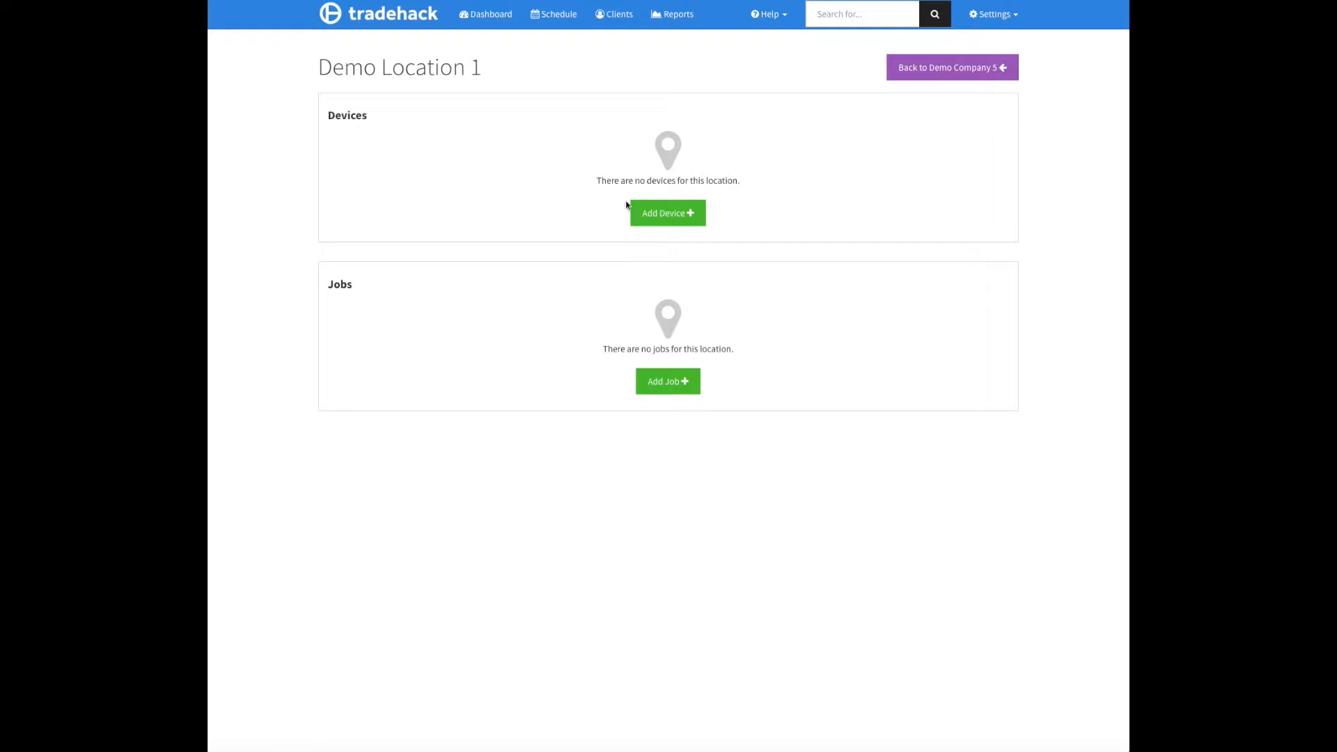
click(681, 214)
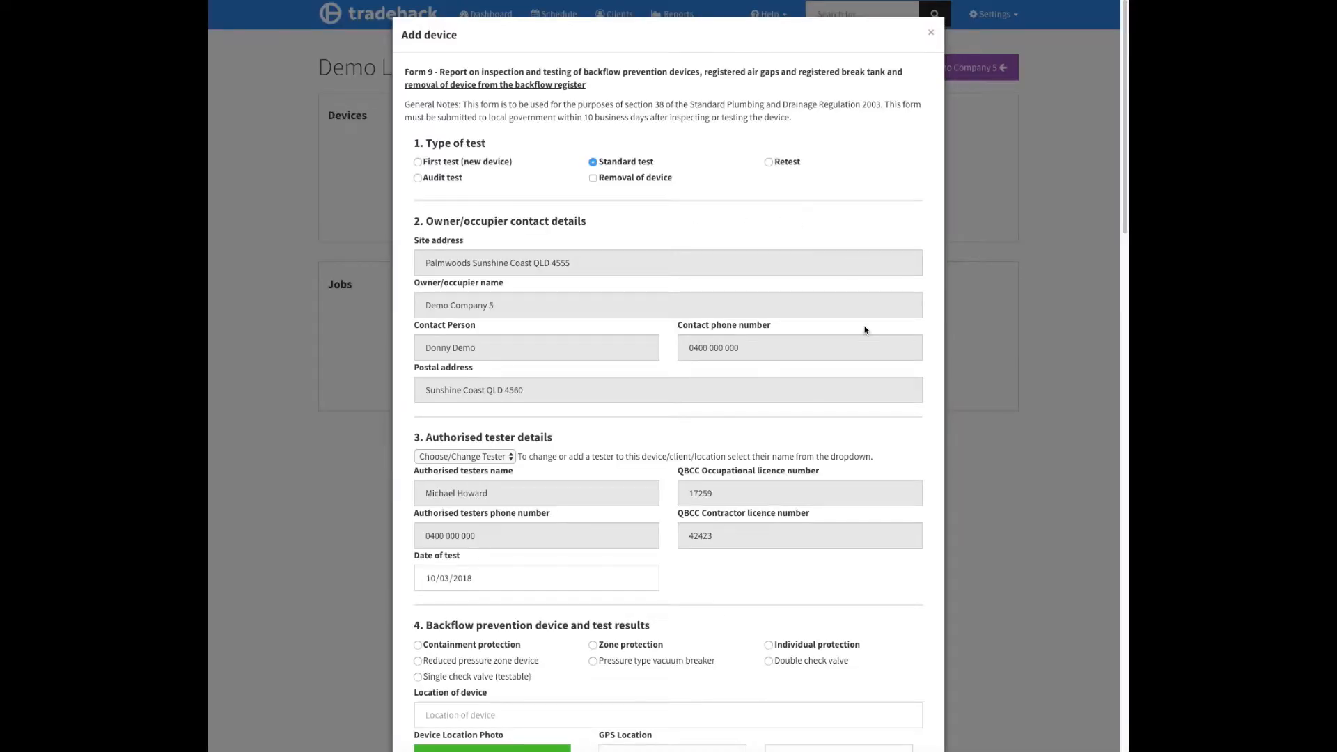
scroll(862, 318, down, 3)
scroll(863, 318, down, 10)
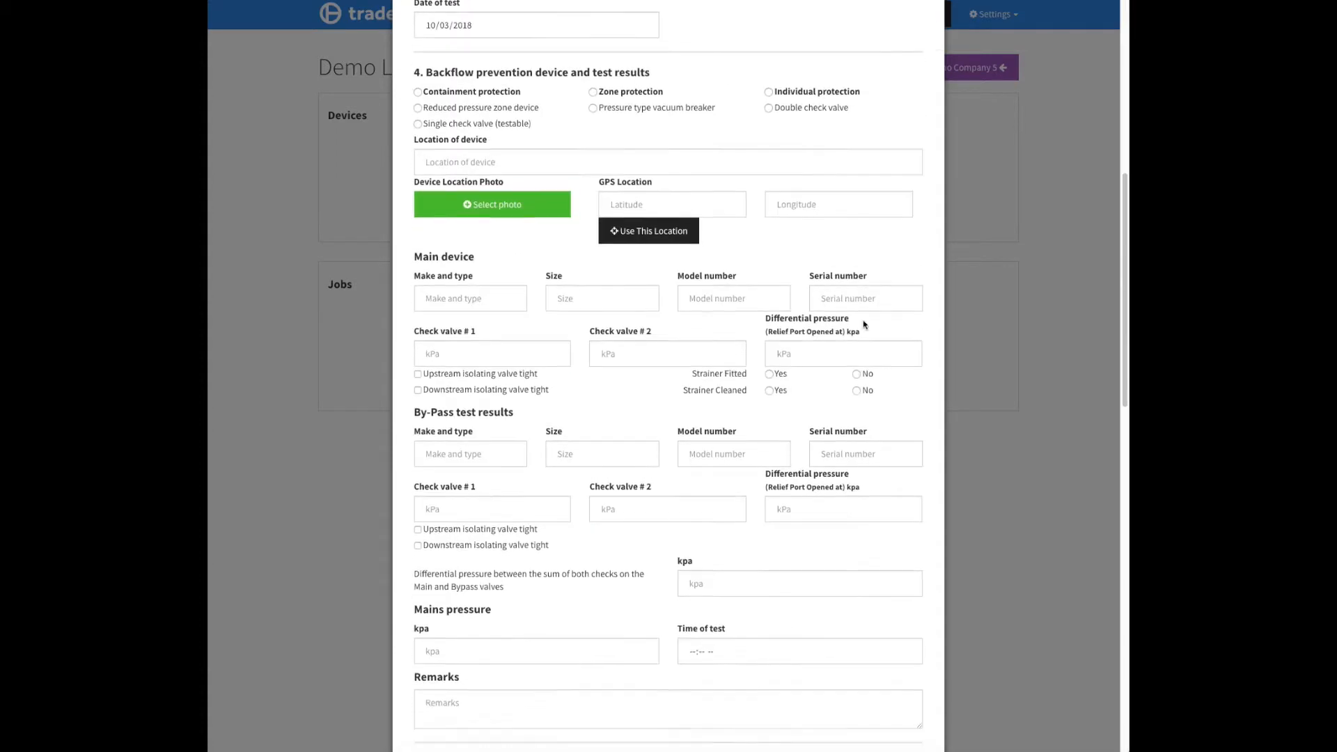
scroll(749, 132, up, 15)
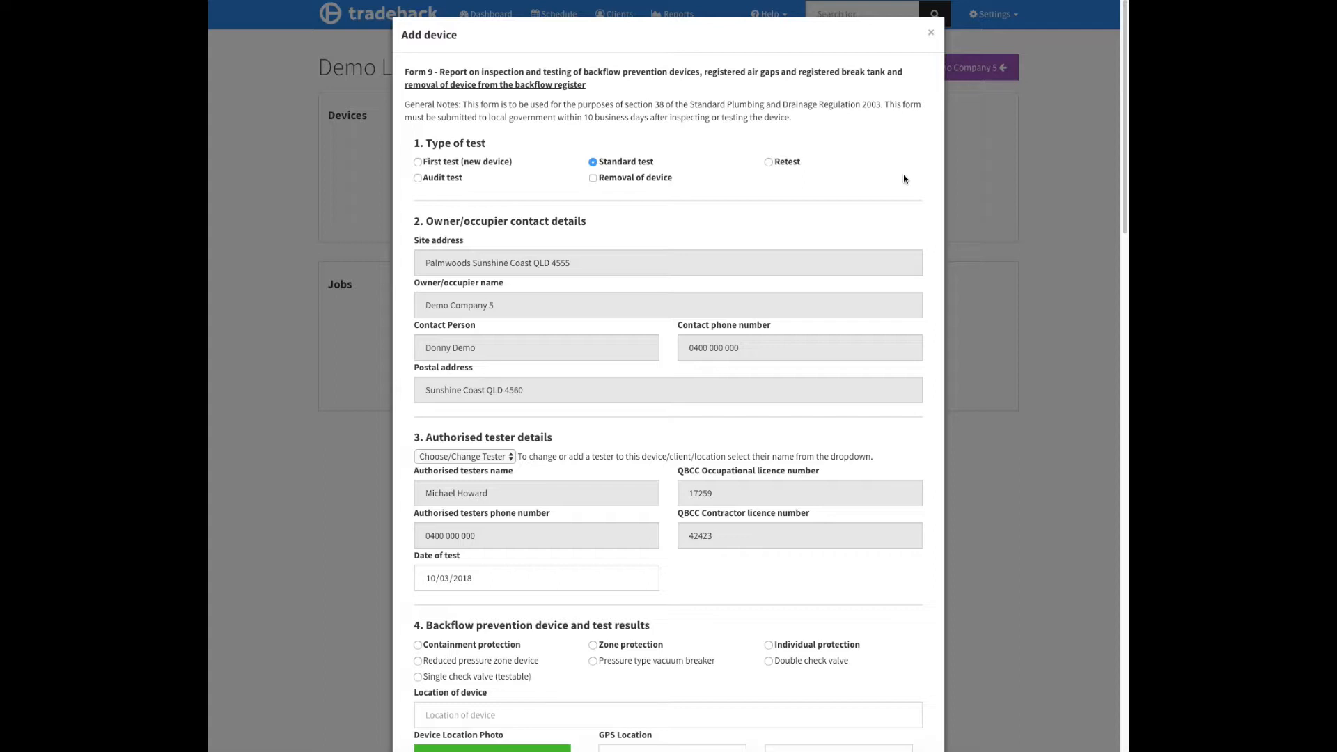
Classify the device as containment protection with a double check valve, located "Out the front of the property next to the driveway"
scroll(860, 341, down, 5)
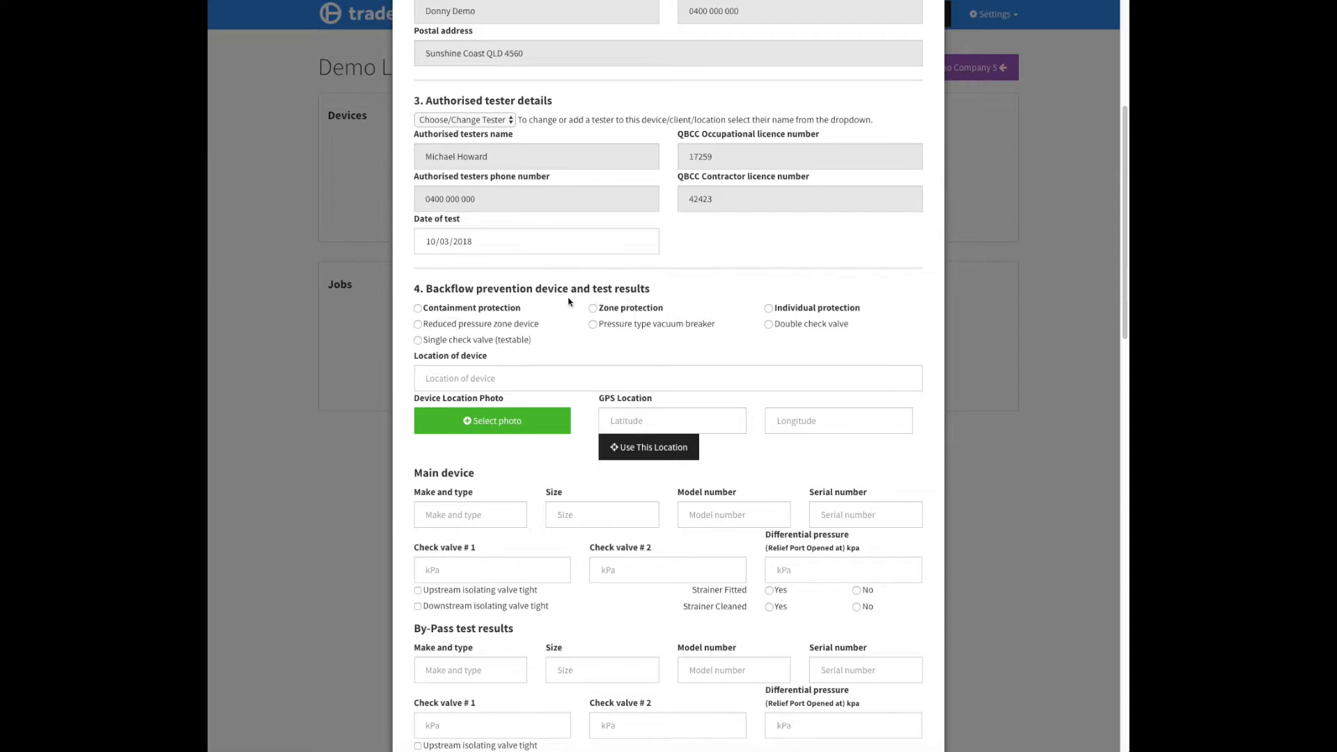
click(486, 311)
click(795, 327)
click(513, 376)
text(Out the front of the property next to the driveway)
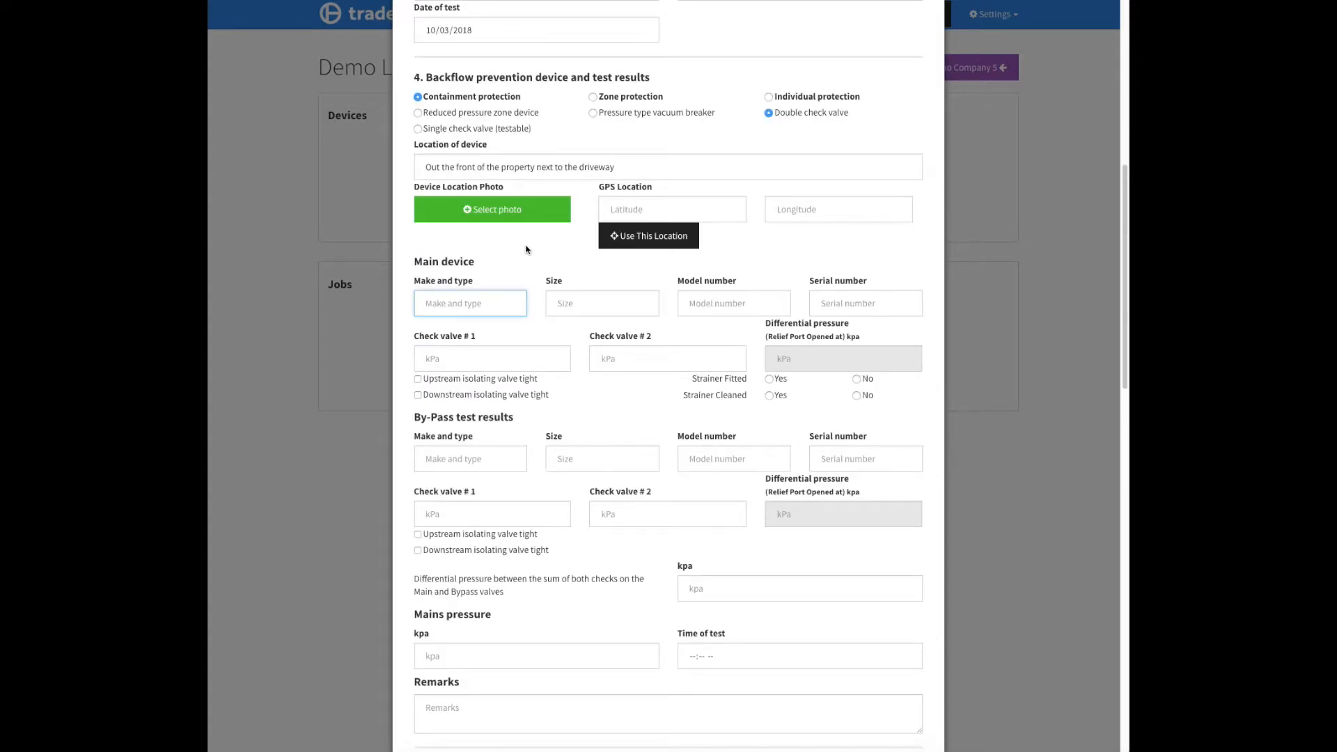
Enter the main device as make Tyco, size 100, model DC03, serial number 000001, and save the test as a draft
text(Tyco)
click(582, 300)
text(100)
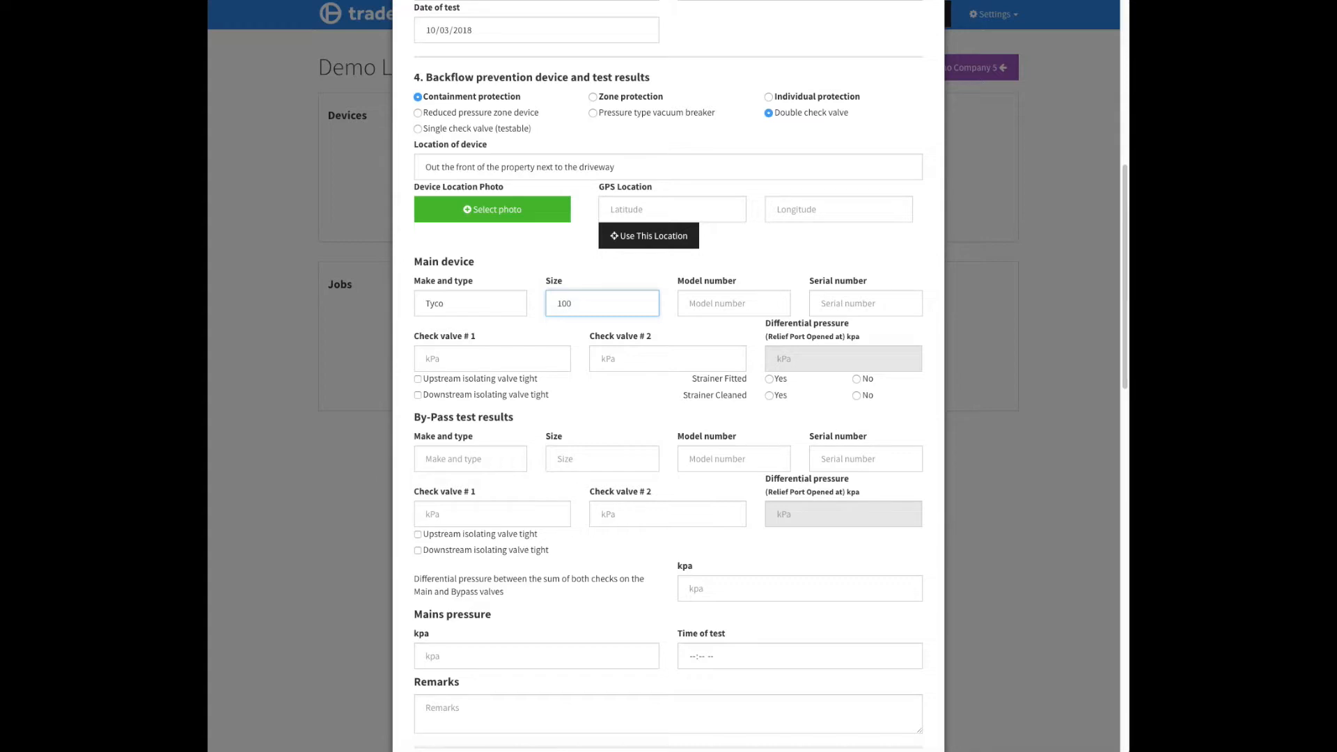
click(740, 297)
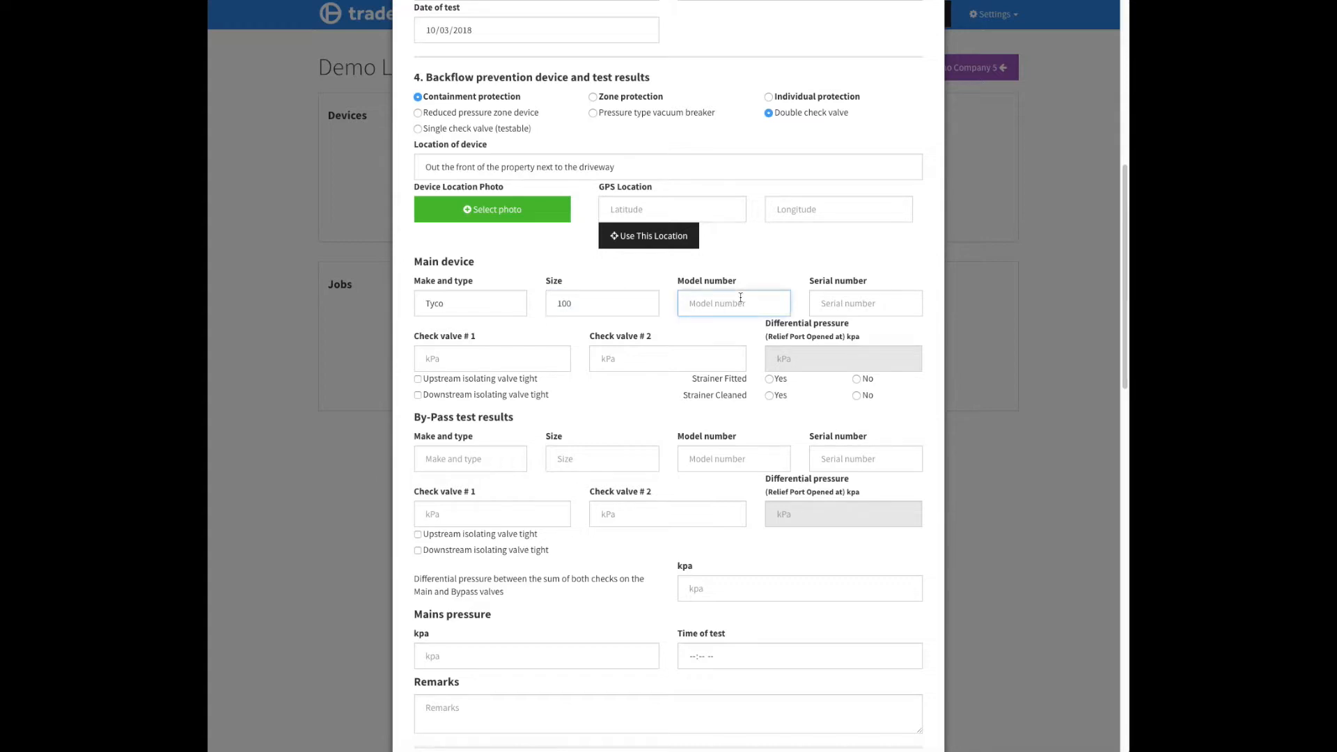
text(DC03)
click(860, 303)
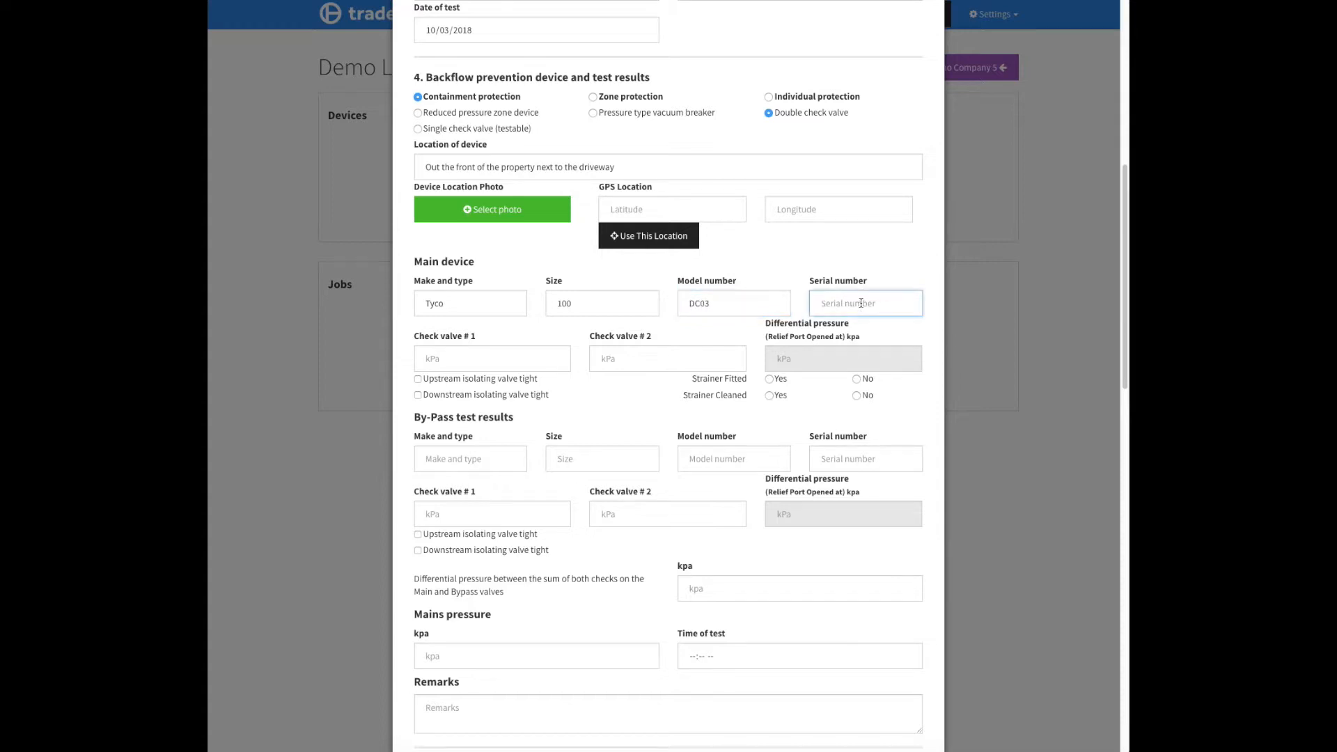
text(000001)
click(611, 381)
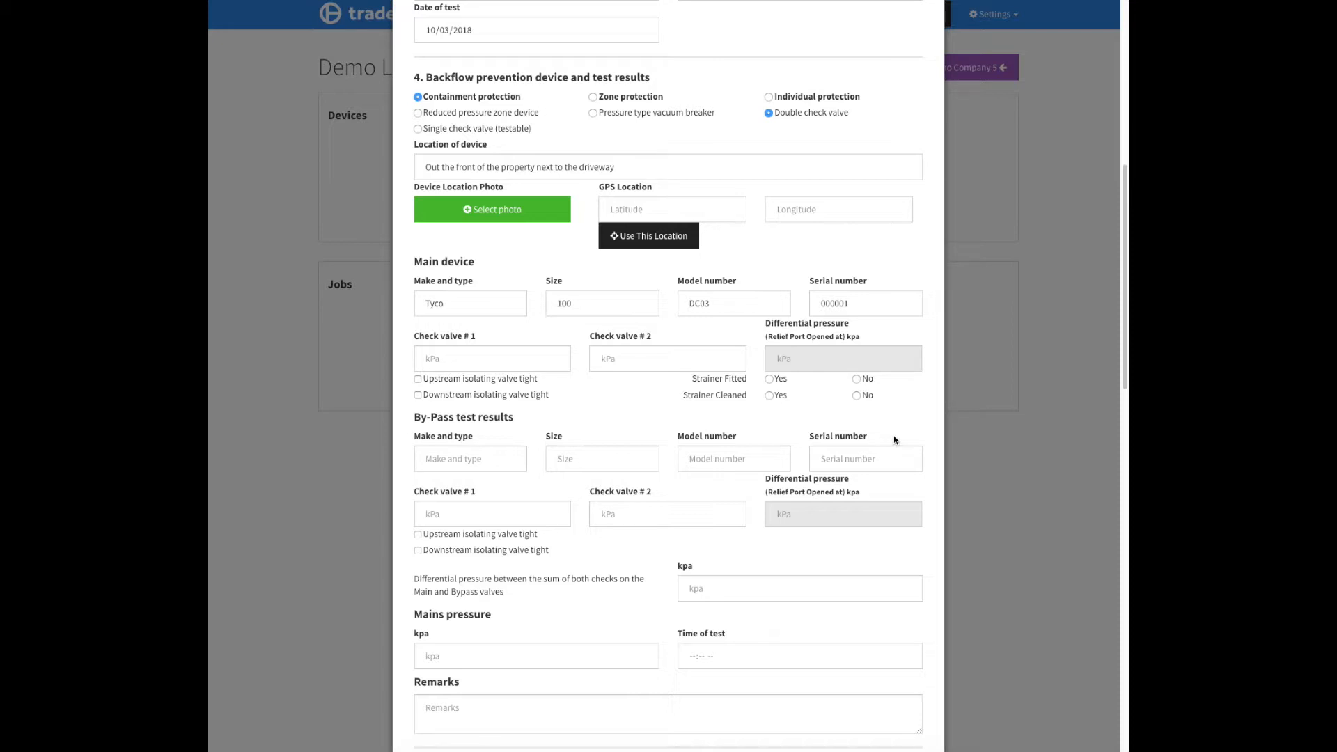
scroll(892, 436, down, 20)
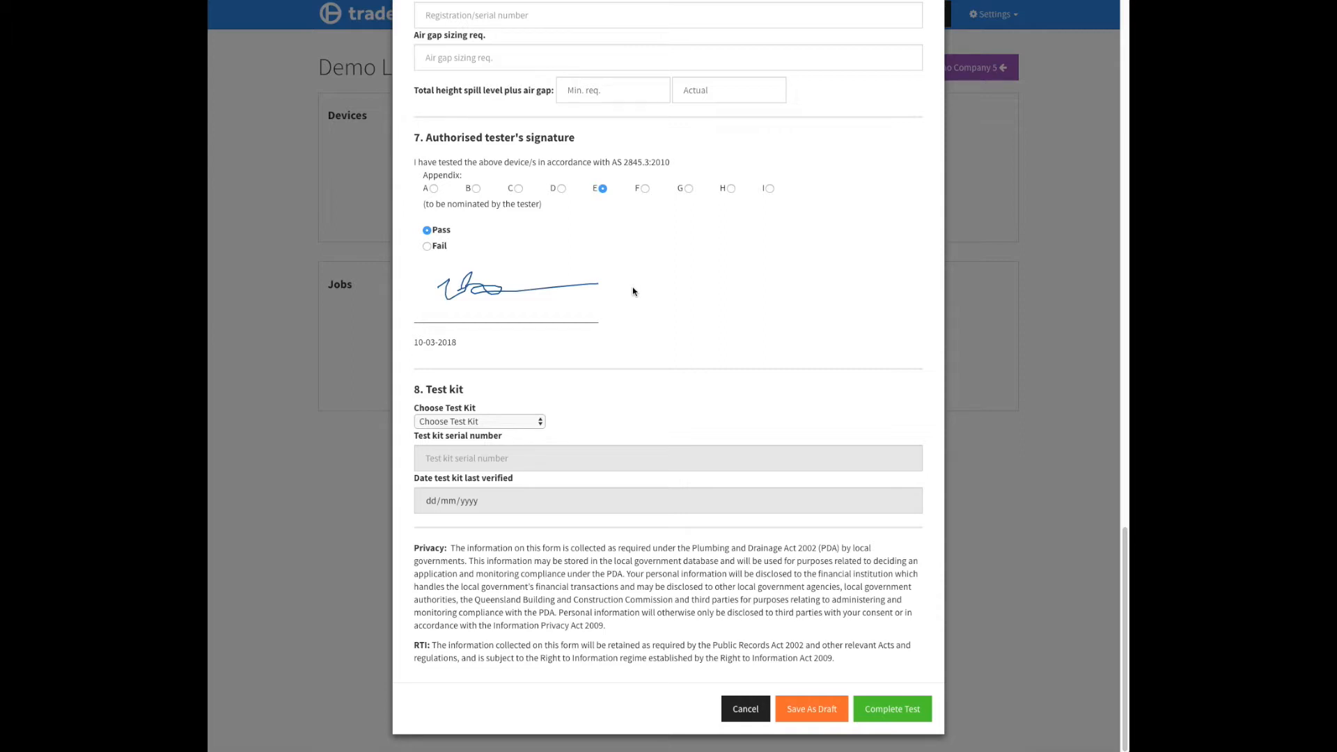
click(817, 711)
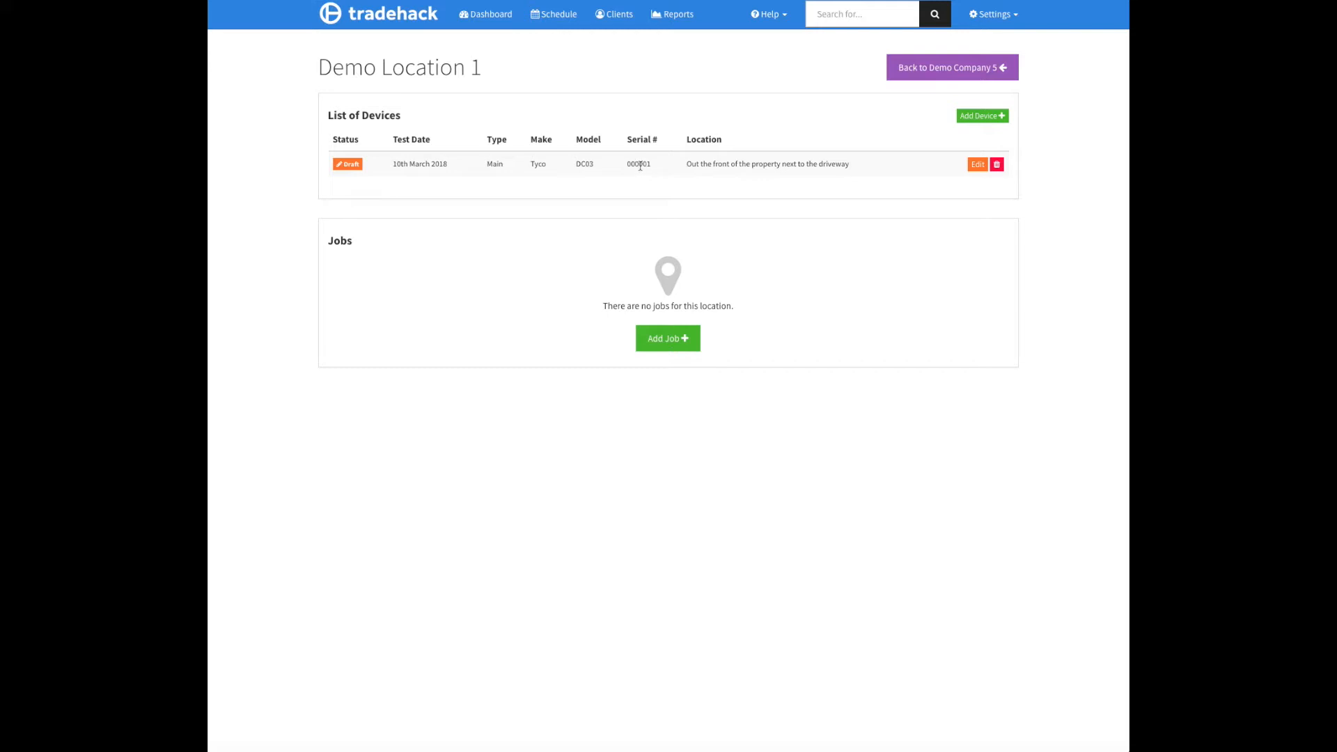
Reopen the draft Tyco device test and save it as a draft again, and remove it from Demo Location 1
click(978, 167)
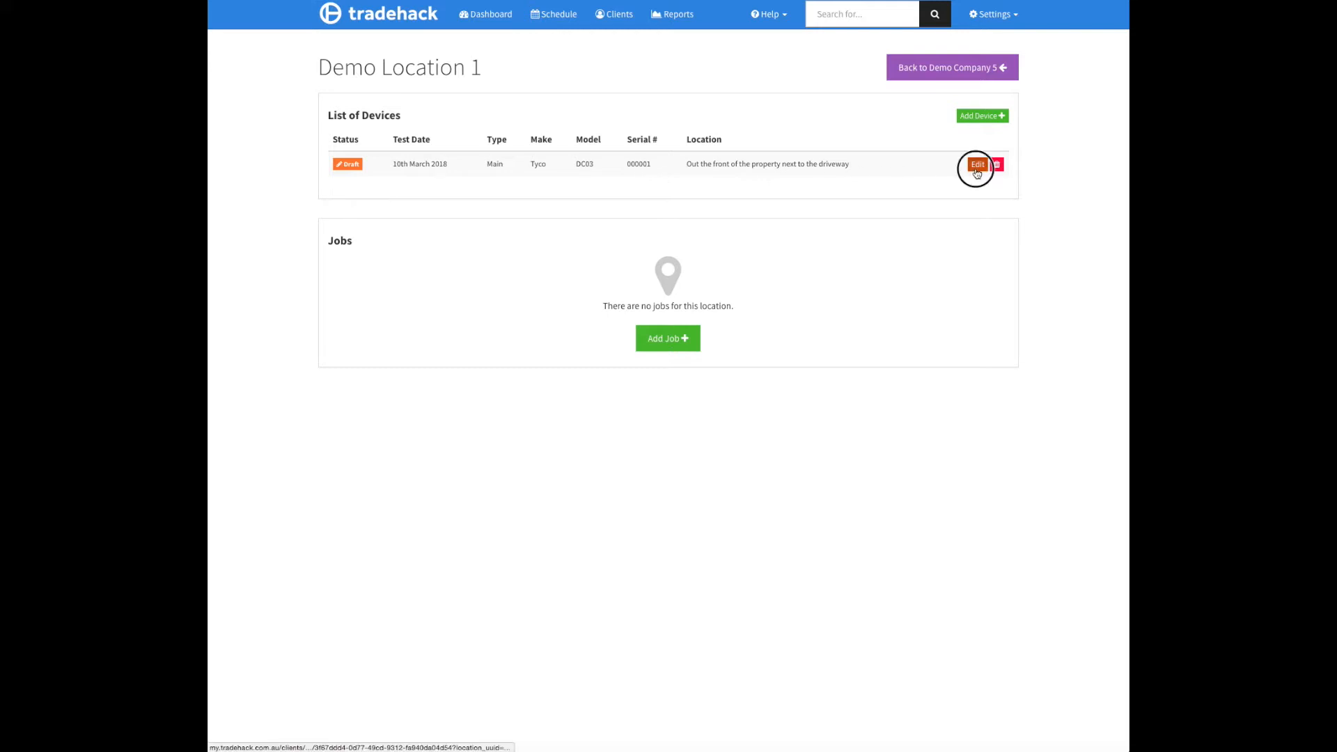
scroll(974, 334, down, 8)
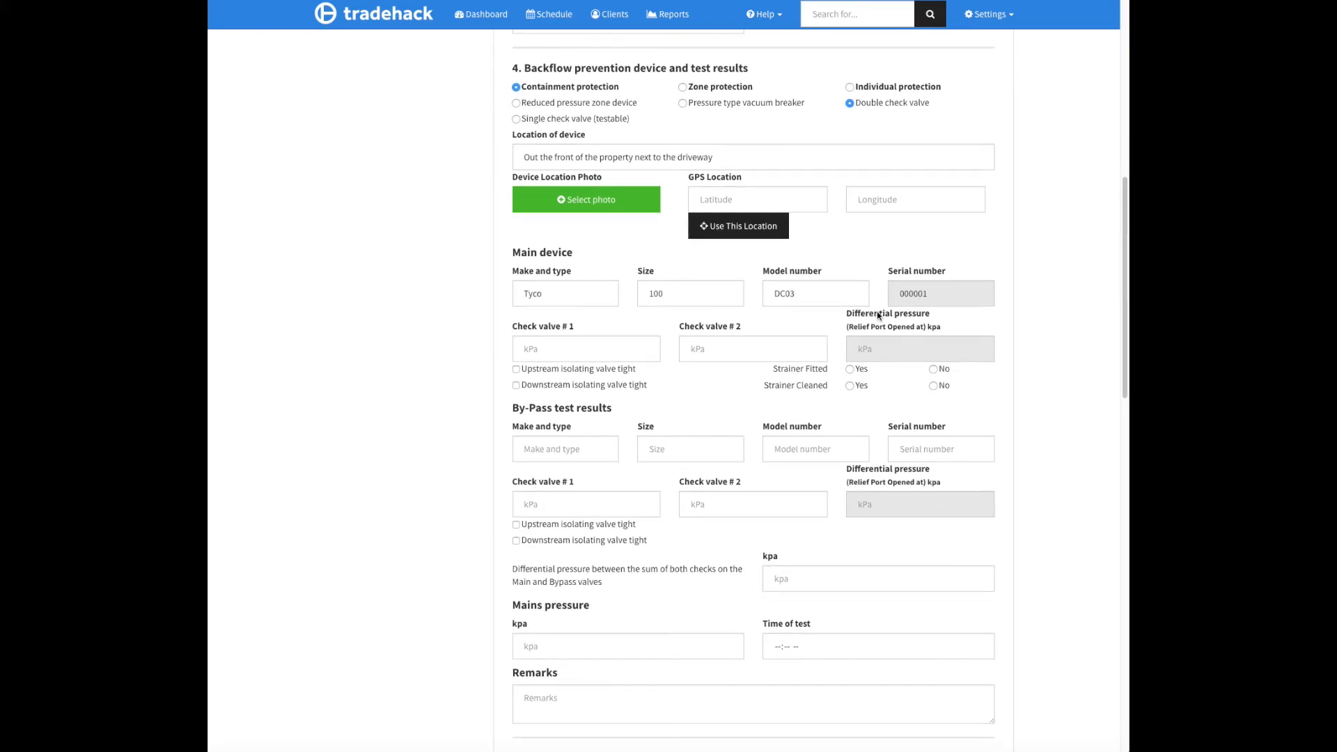
scroll(881, 318, down, 15)
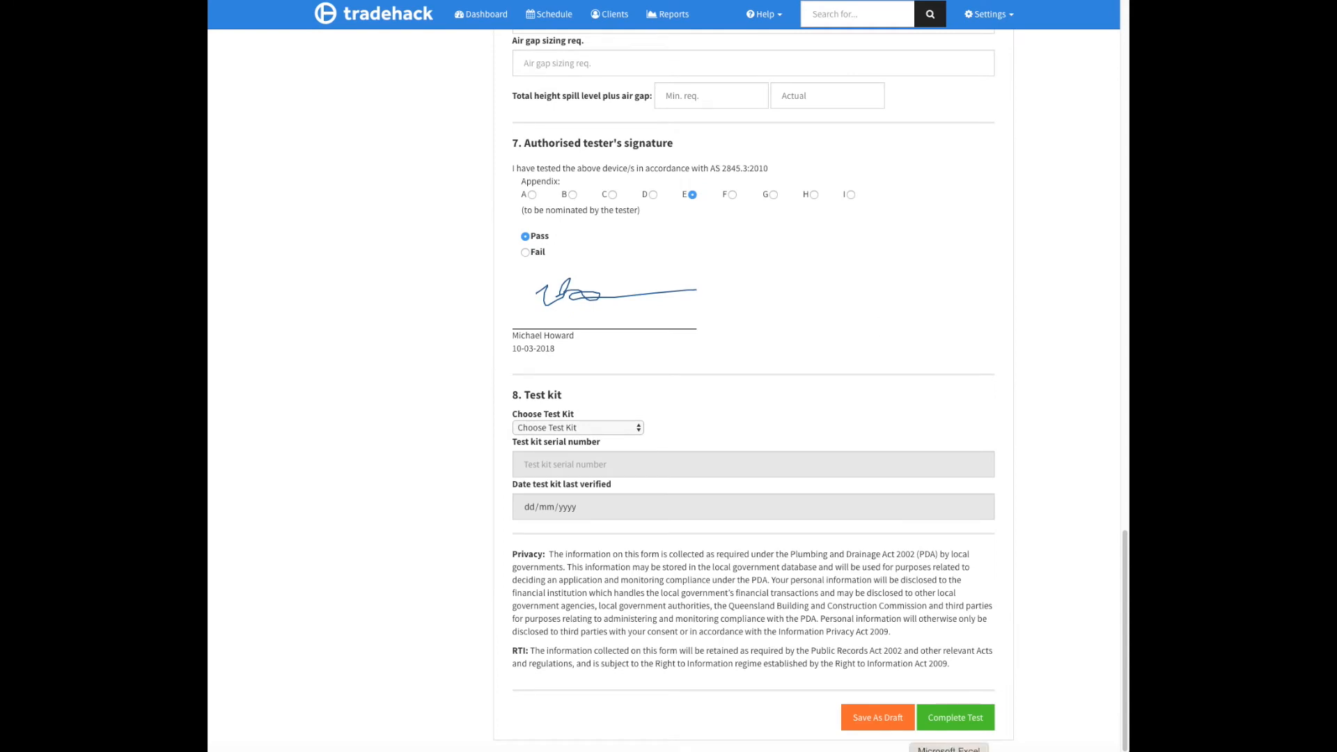
click(870, 726)
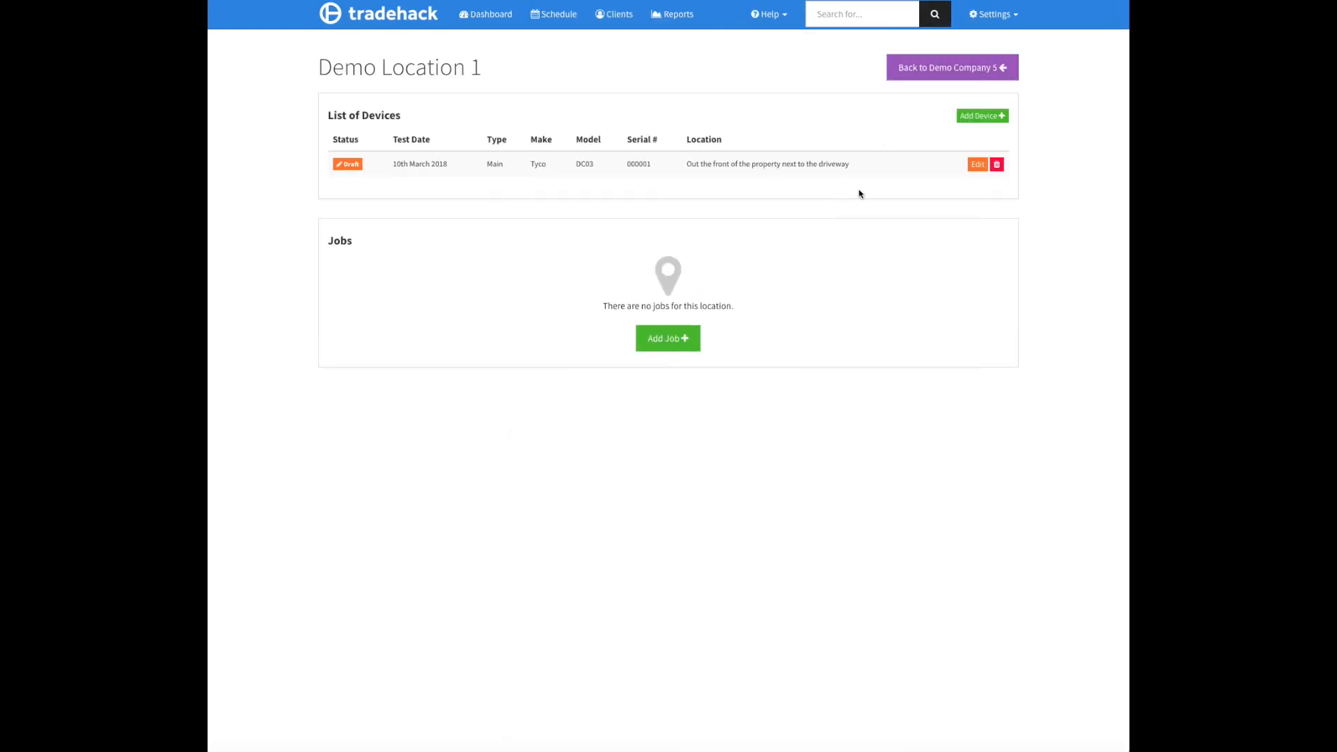
click(997, 165)
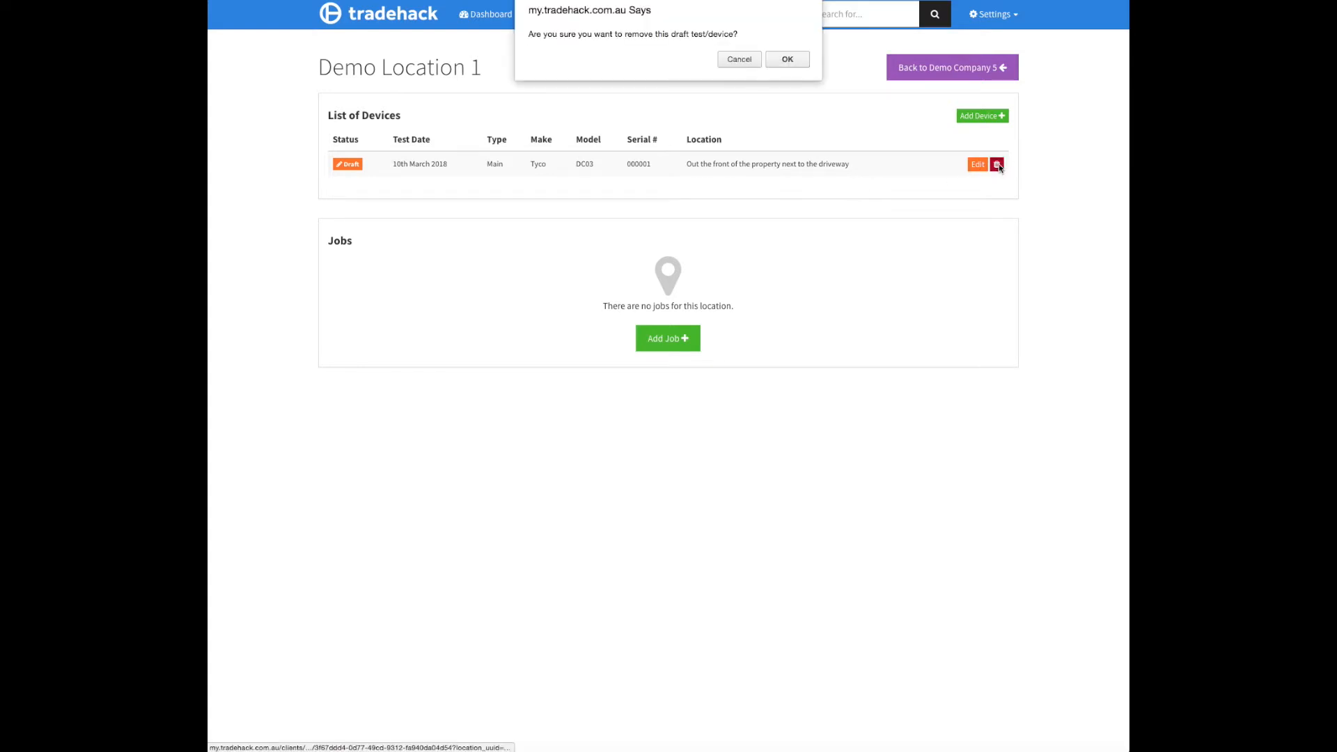
click(787, 60)
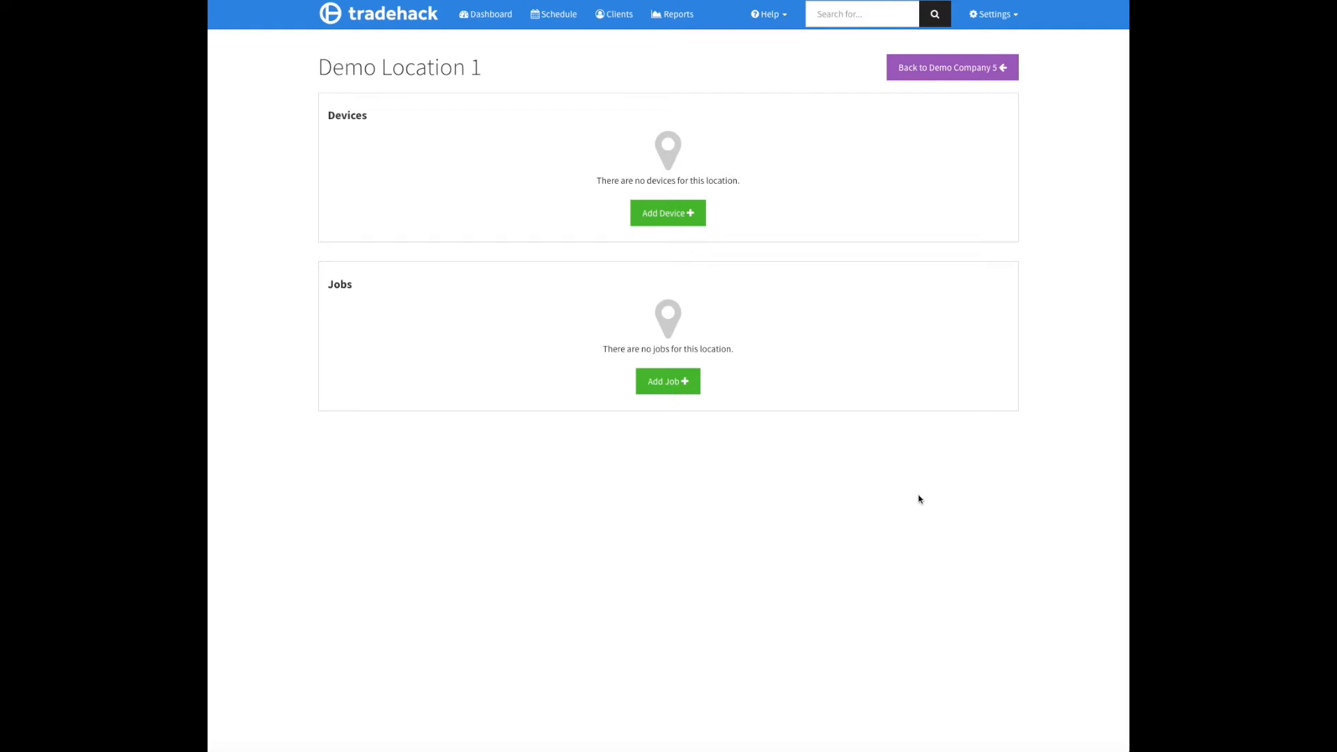
Add a new containment-protection device with a double check valve, located "Out the front of the property next to the driveway"
click(665, 220)
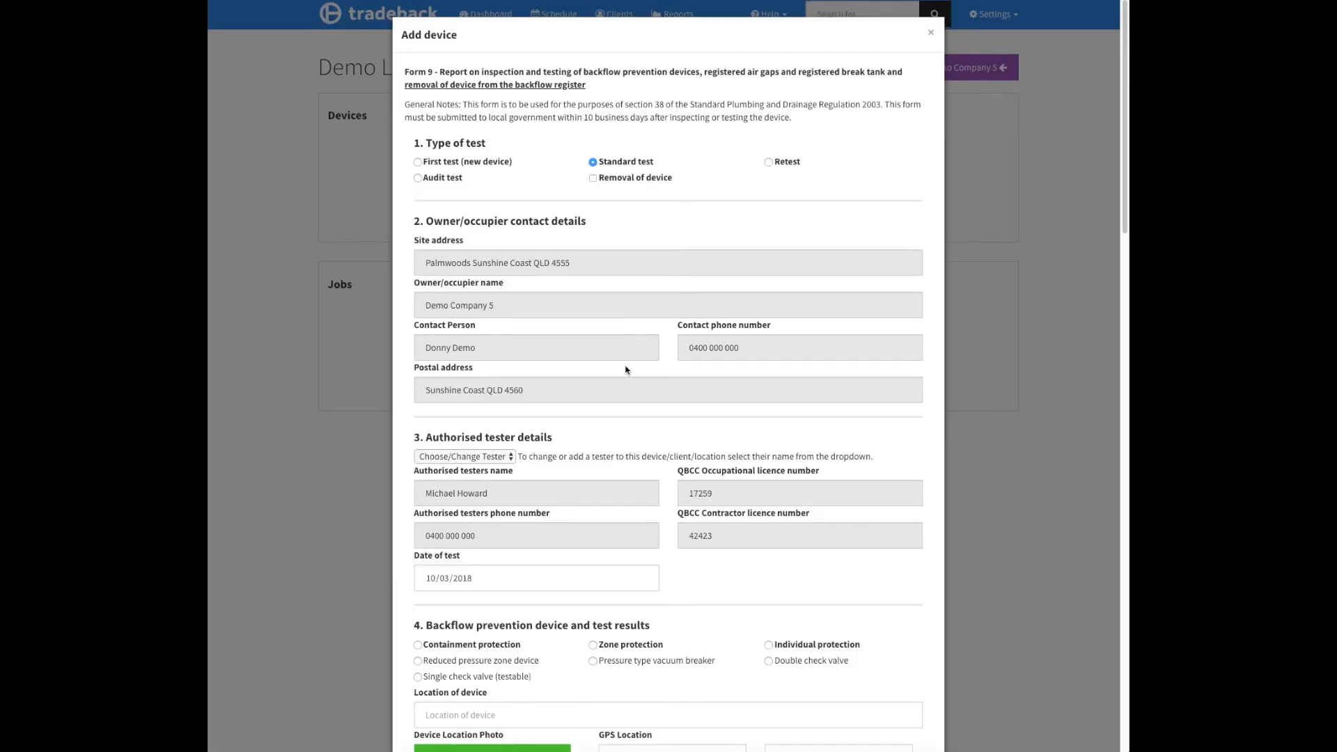
scroll(627, 359, down, 3)
click(481, 394)
click(819, 412)
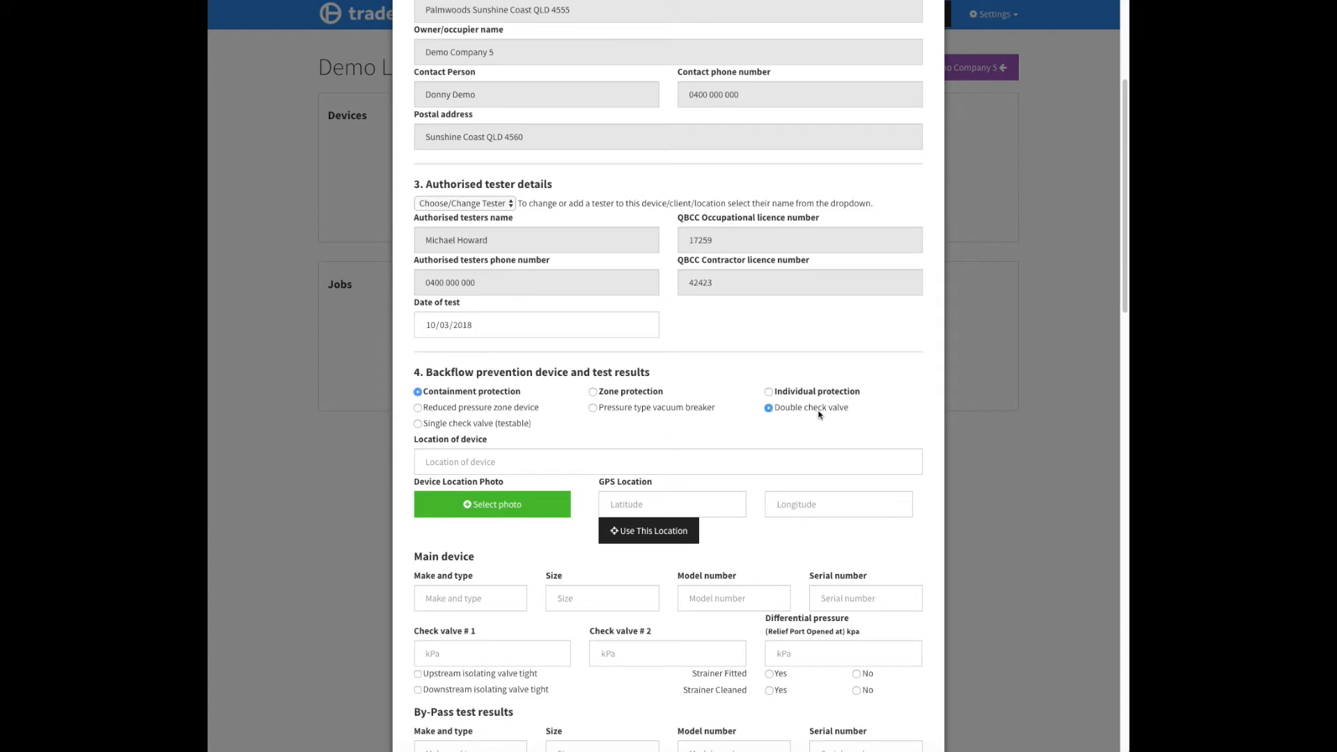
click(593, 459)
text(Out the front of the property next to the driveway)
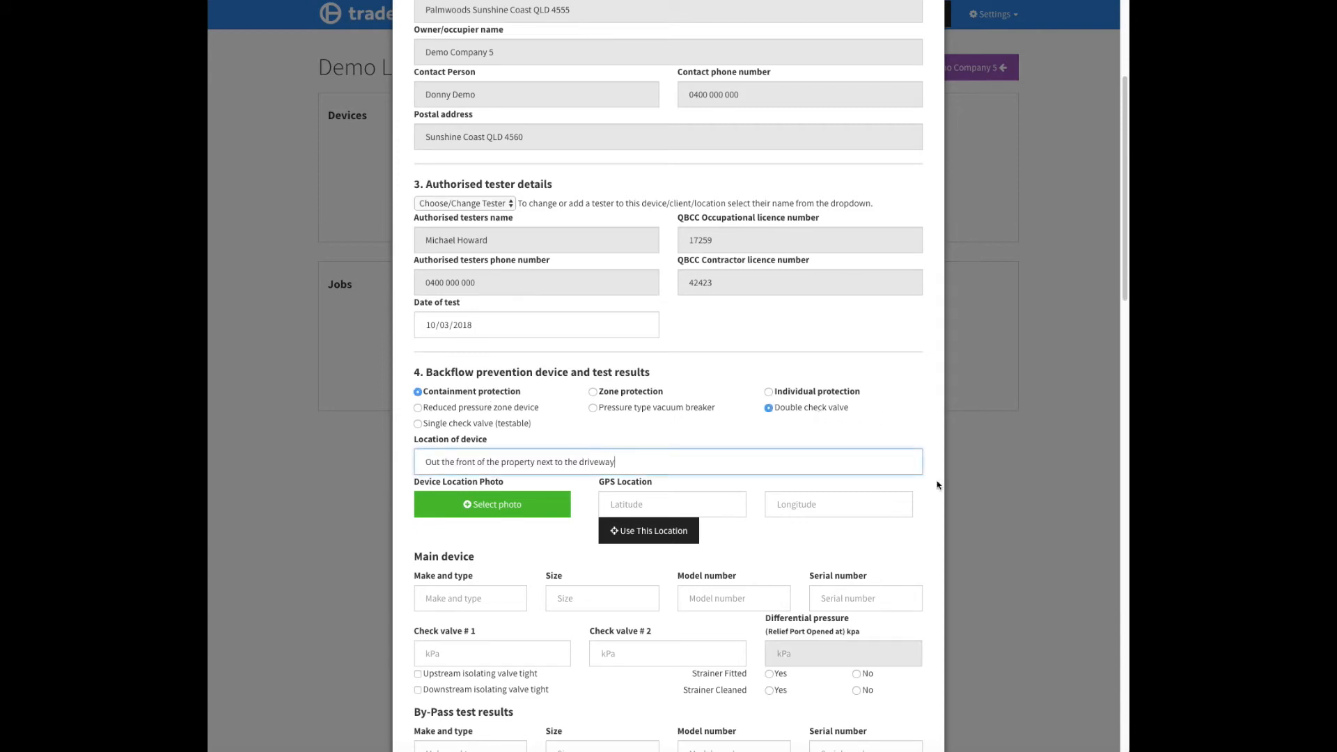
click(925, 486)
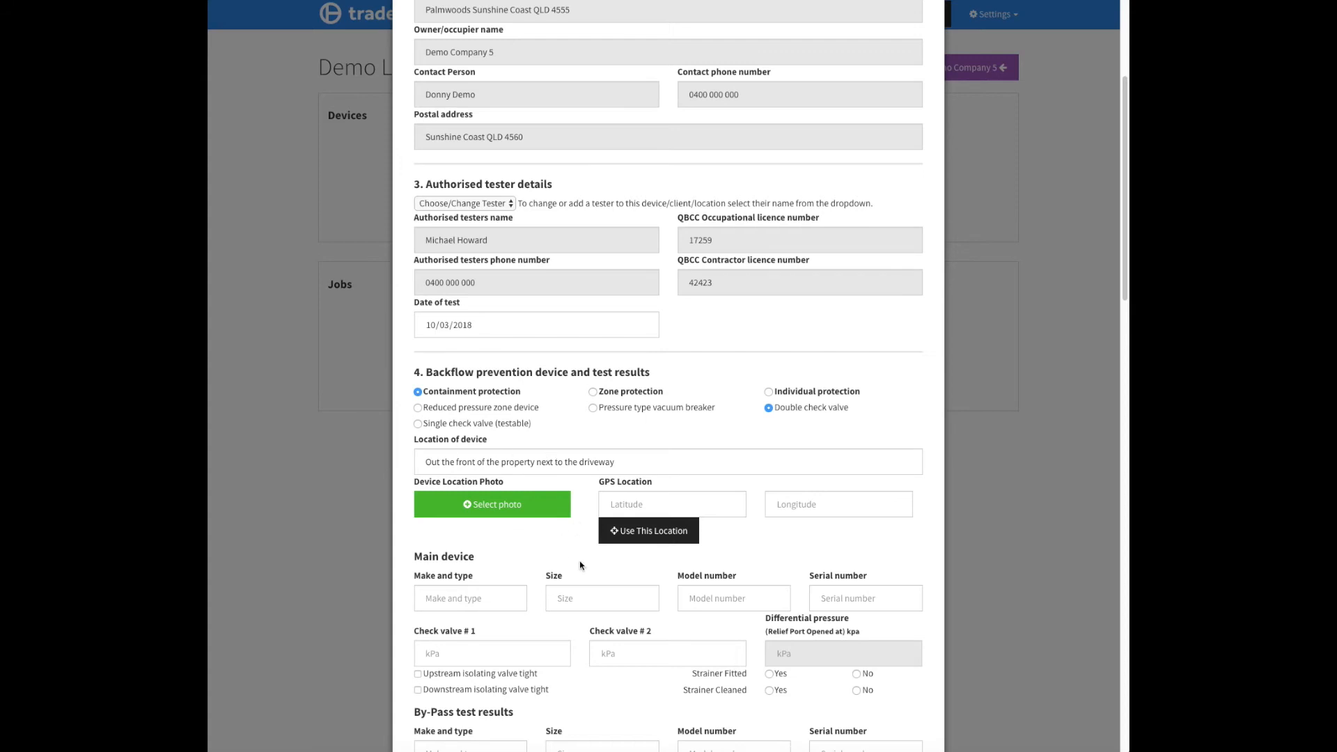
Enter the main device's make and type as Tyco, size as 100, and model number as DC03
scroll(579, 561, down, 1)
click(480, 569)
text(Tyco)
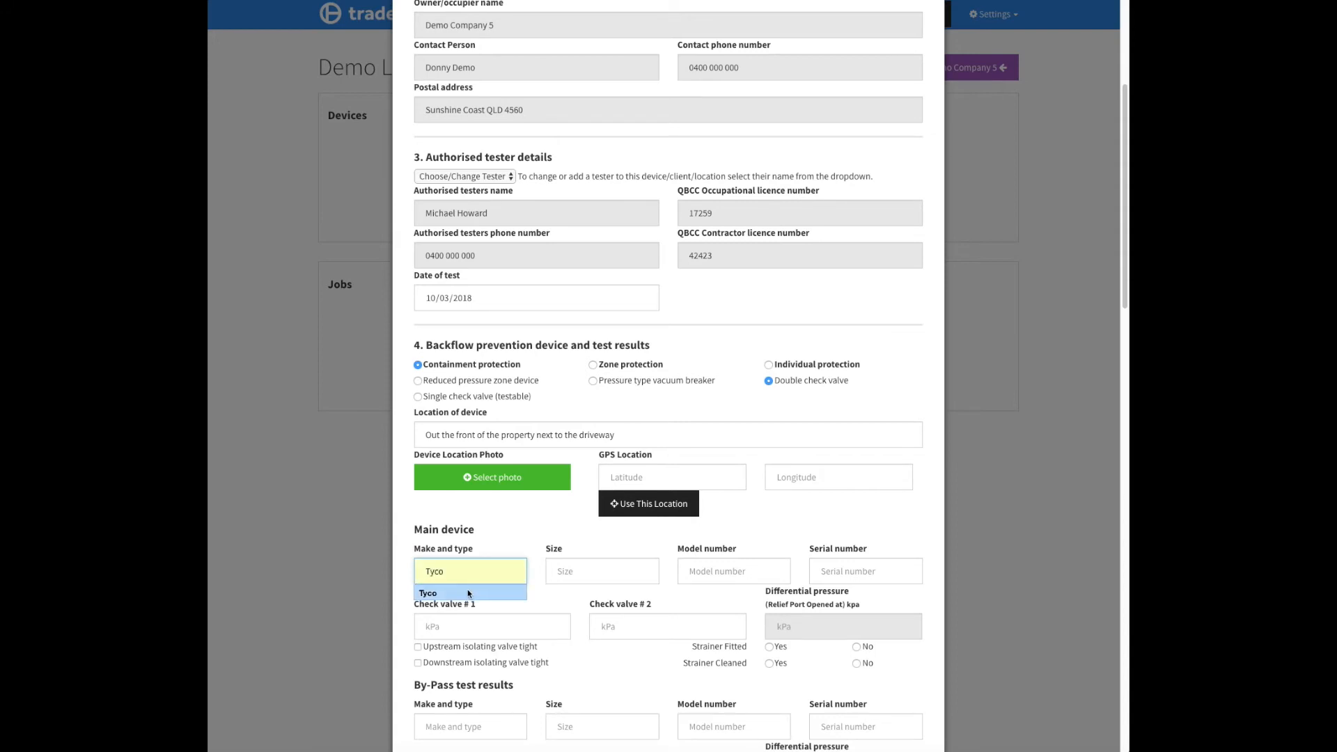
click(480, 592)
click(630, 577)
text(100)
click(621, 596)
click(722, 572)
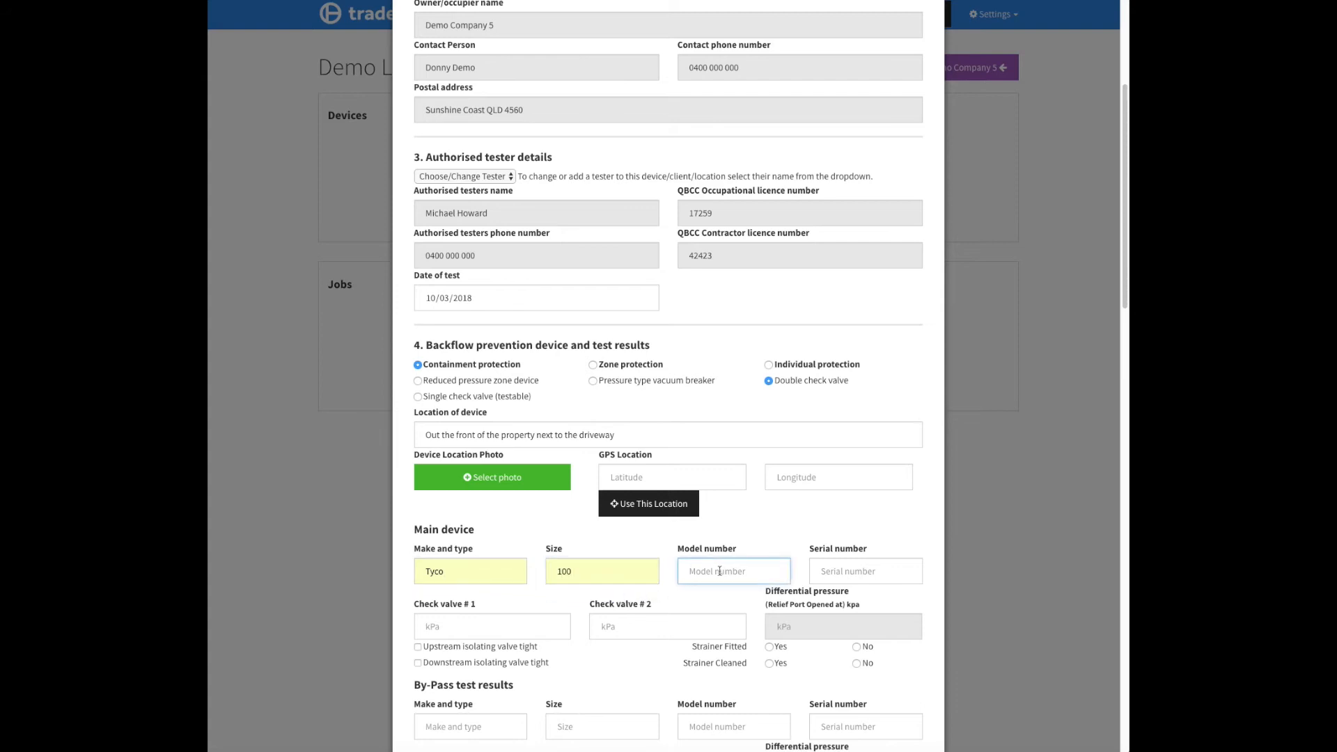
text(DC03)
click(721, 591)
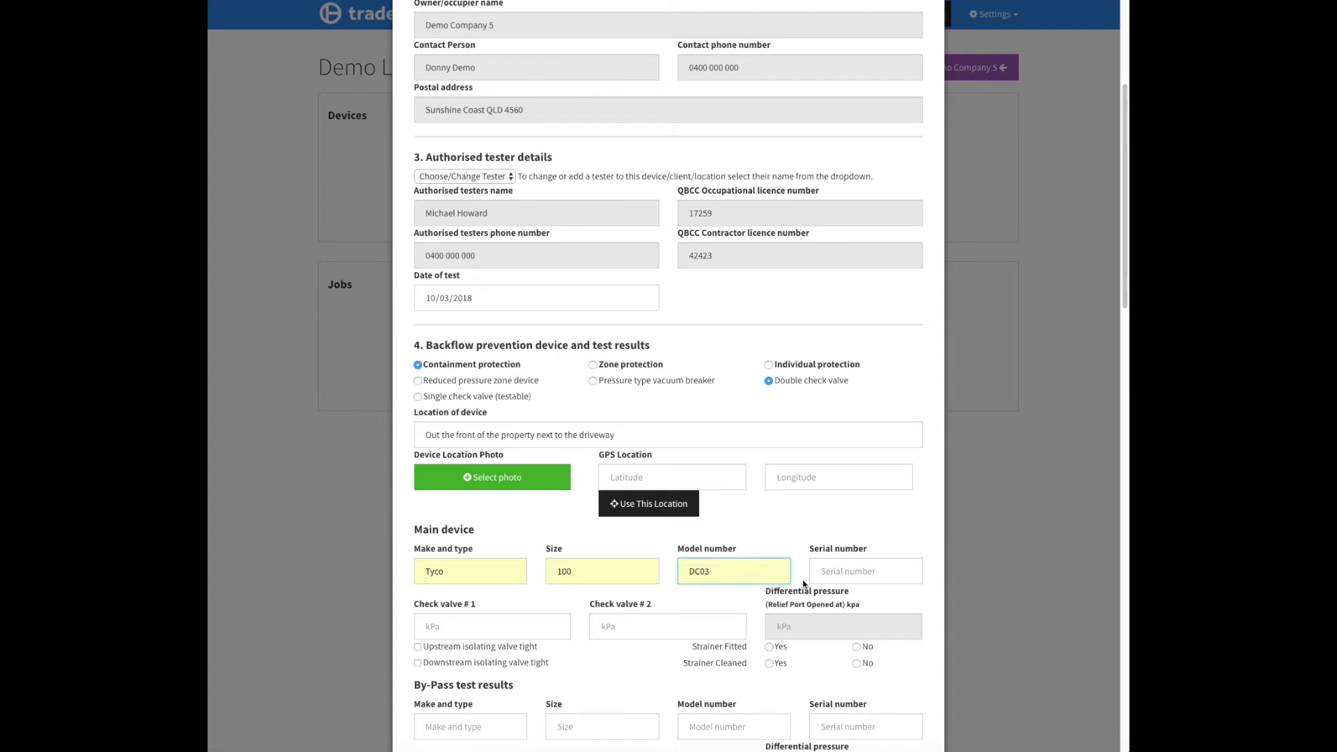
Set the main device's serial number to 000002 and save the test as a draft
click(827, 572)
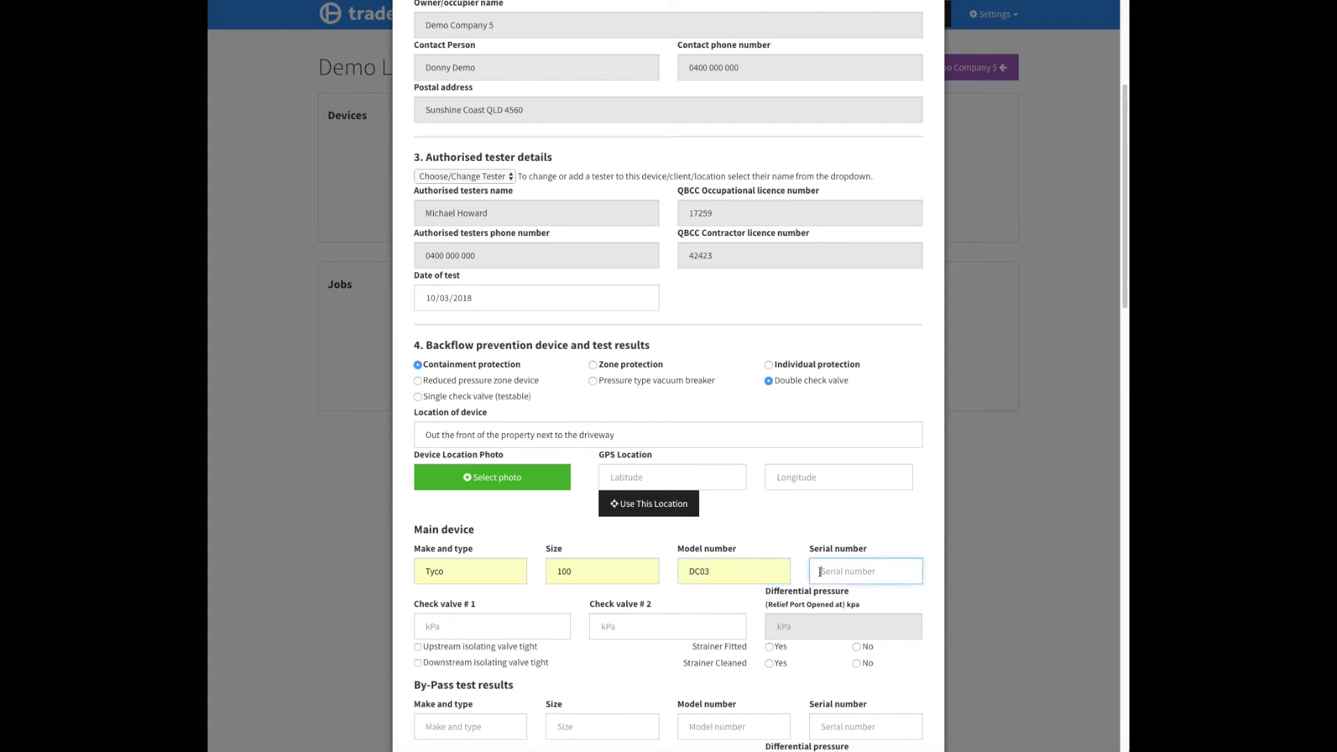
text(000)
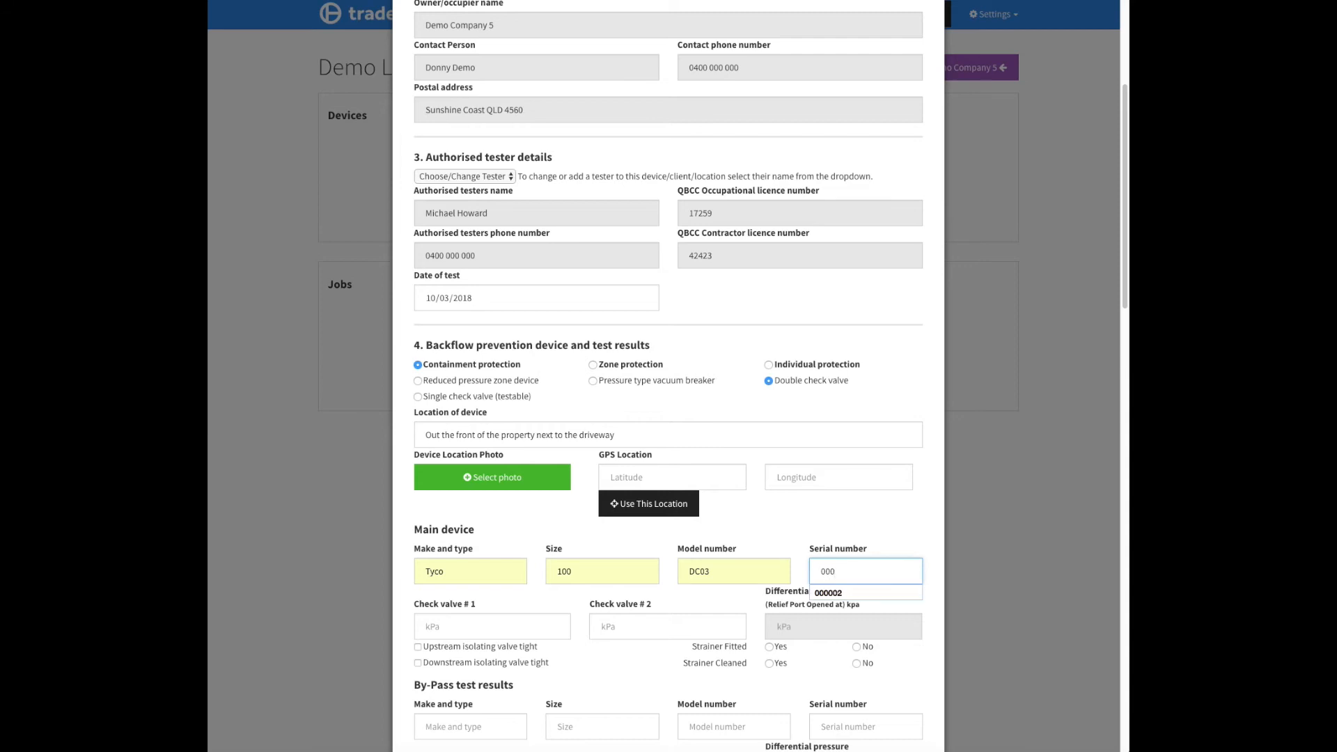
text(002)
click(868, 518)
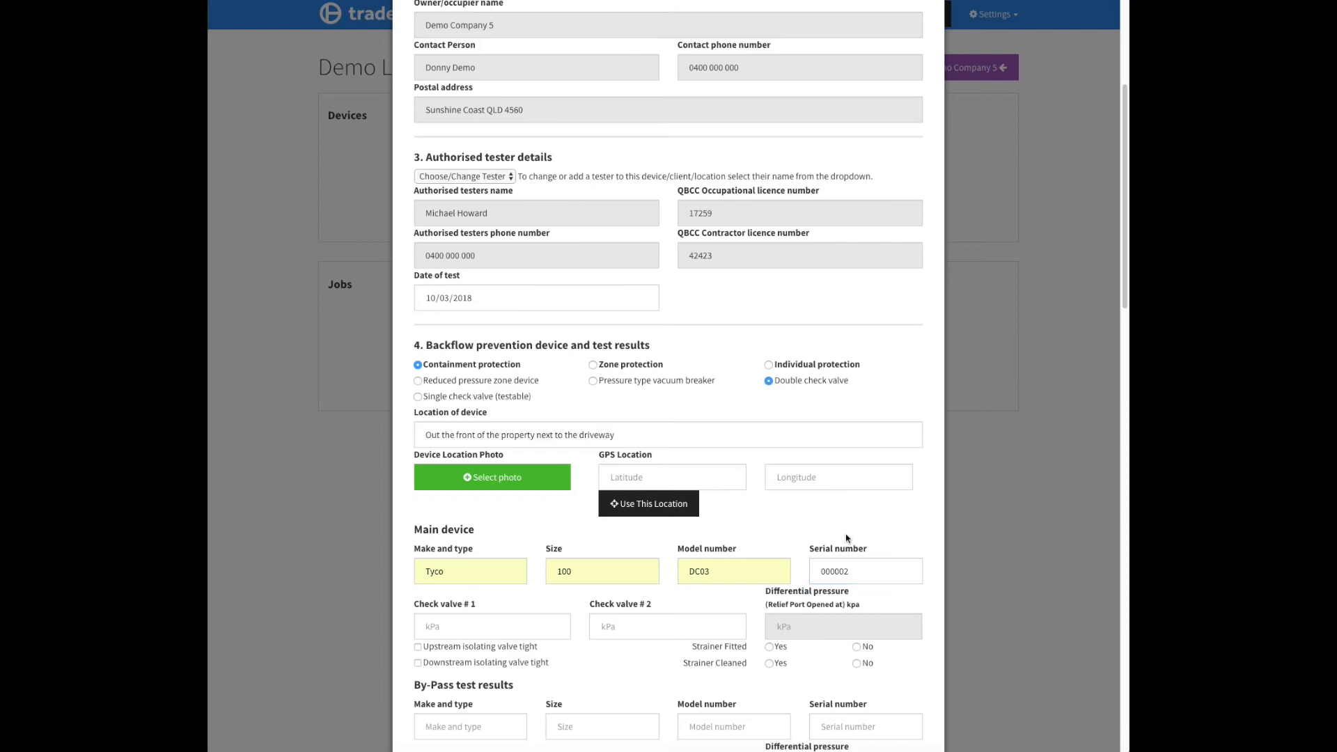
scroll(846, 540, down, 15)
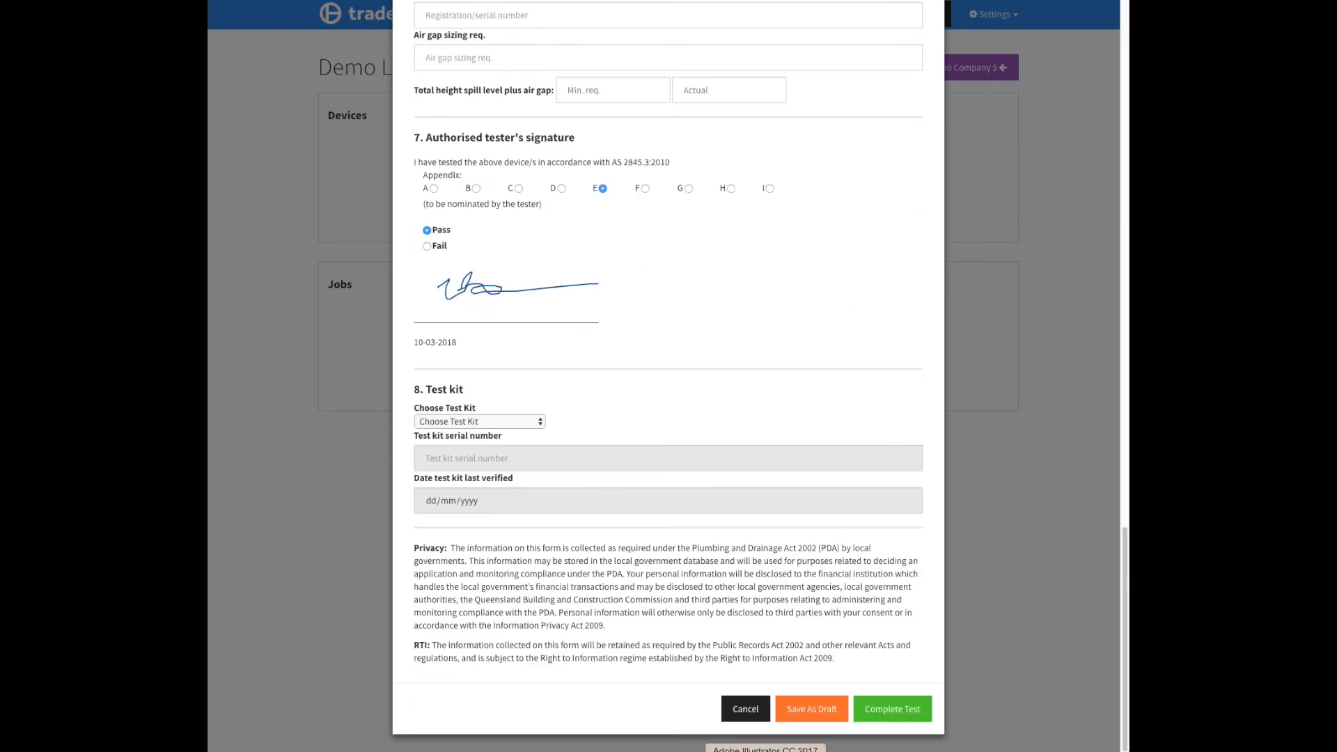
click(802, 708)
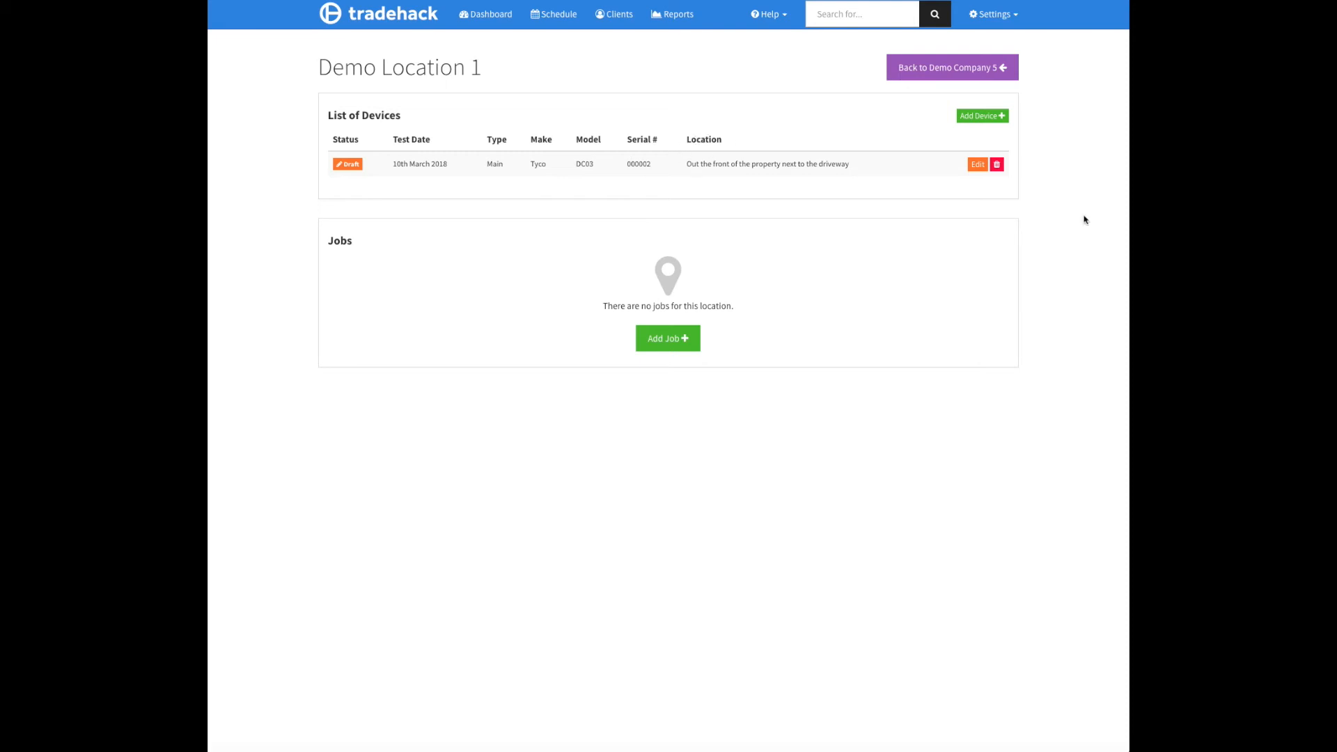
Add another device with individual protection and a reduced pressure zone device, located "Next to GIT out back of property"
click(989, 116)
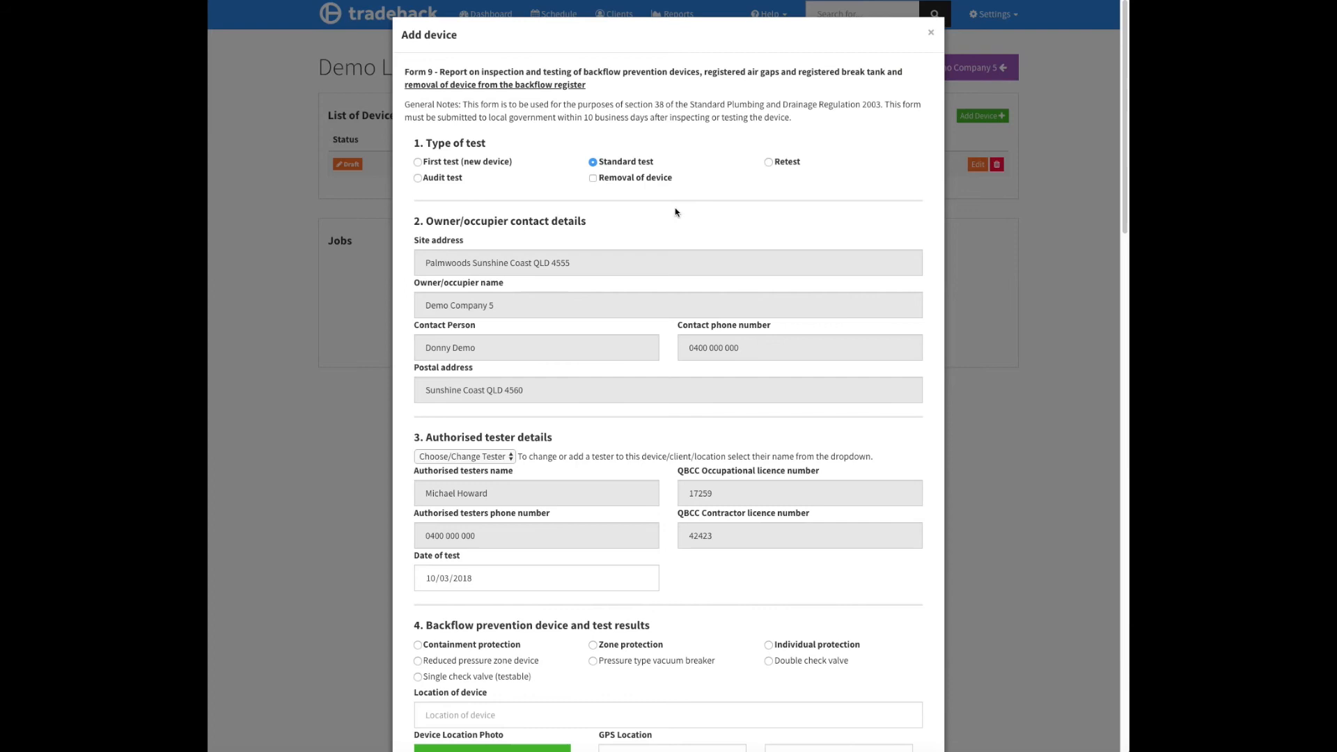
scroll(644, 231, down, 5)
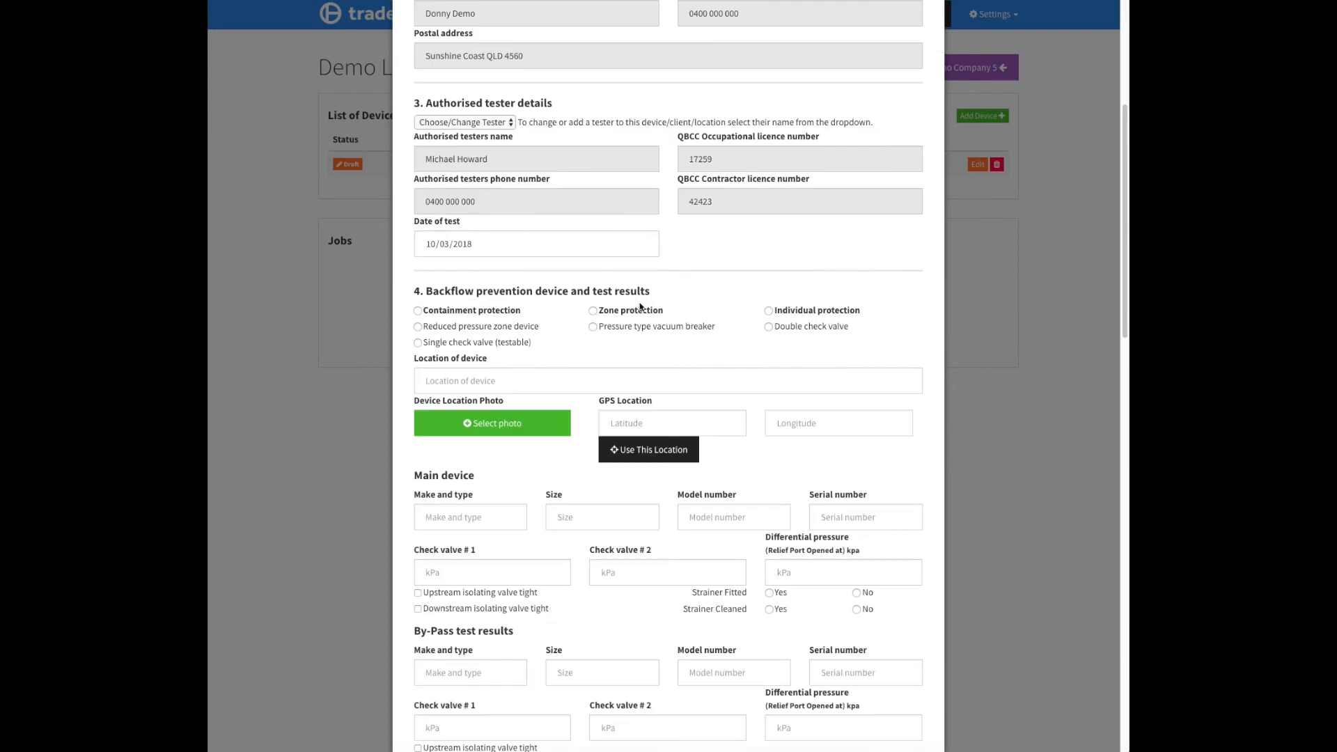
click(768, 311)
click(418, 326)
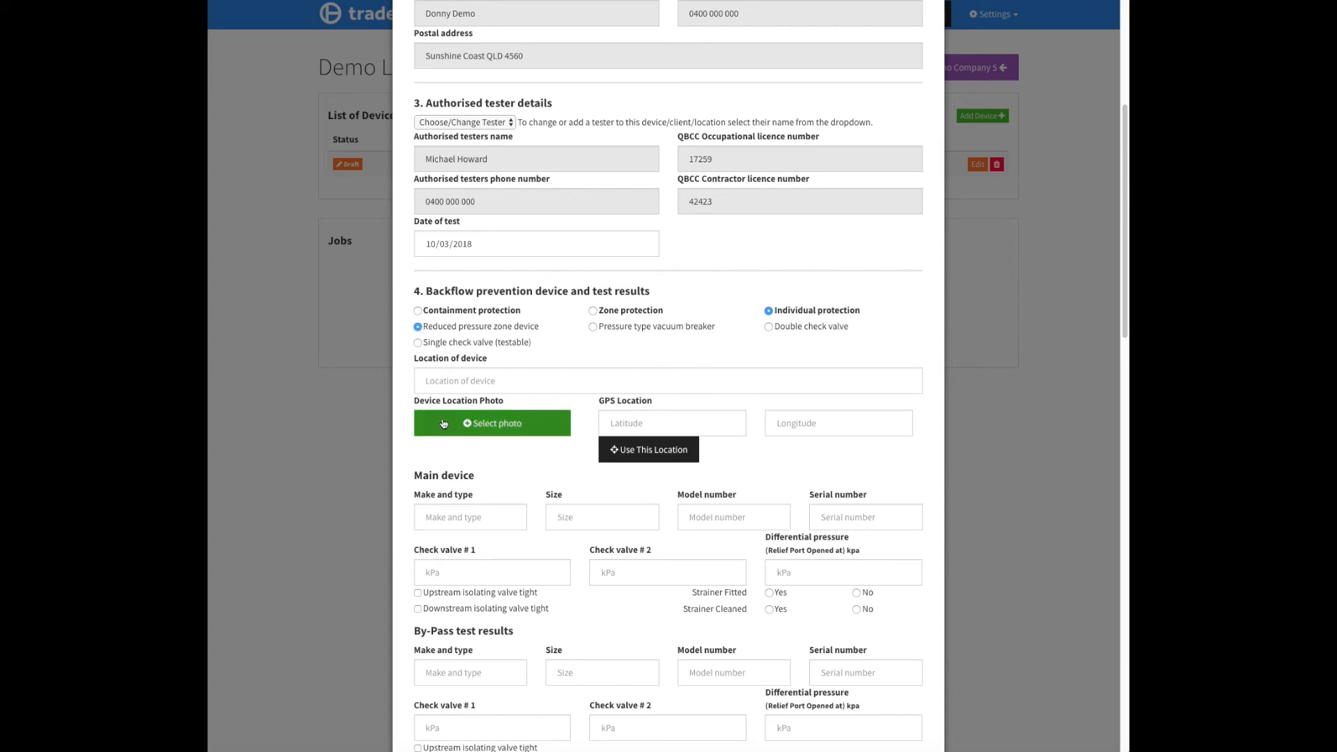
click(458, 380)
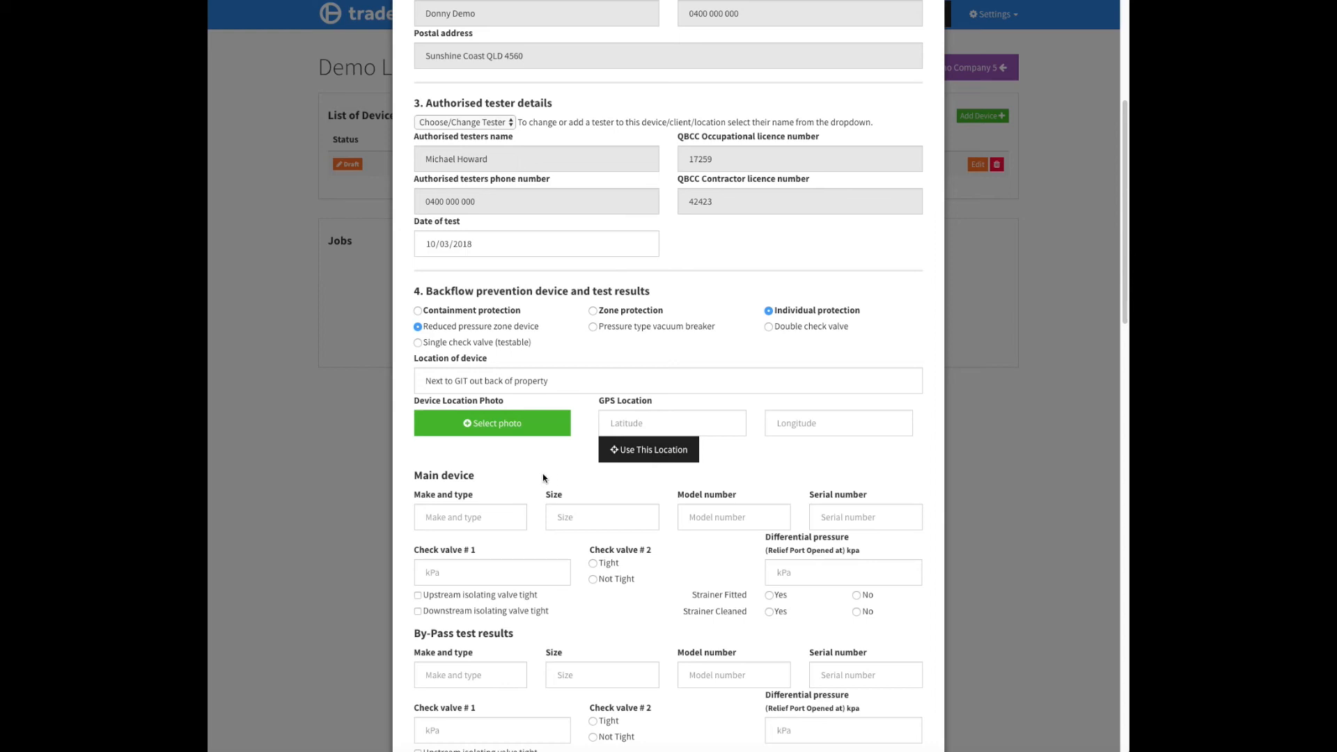
Enter the main device as make Tyco, size 25, model RP03, serial number 000003, and save the test as a draft
click(480, 514)
text(Tyco)
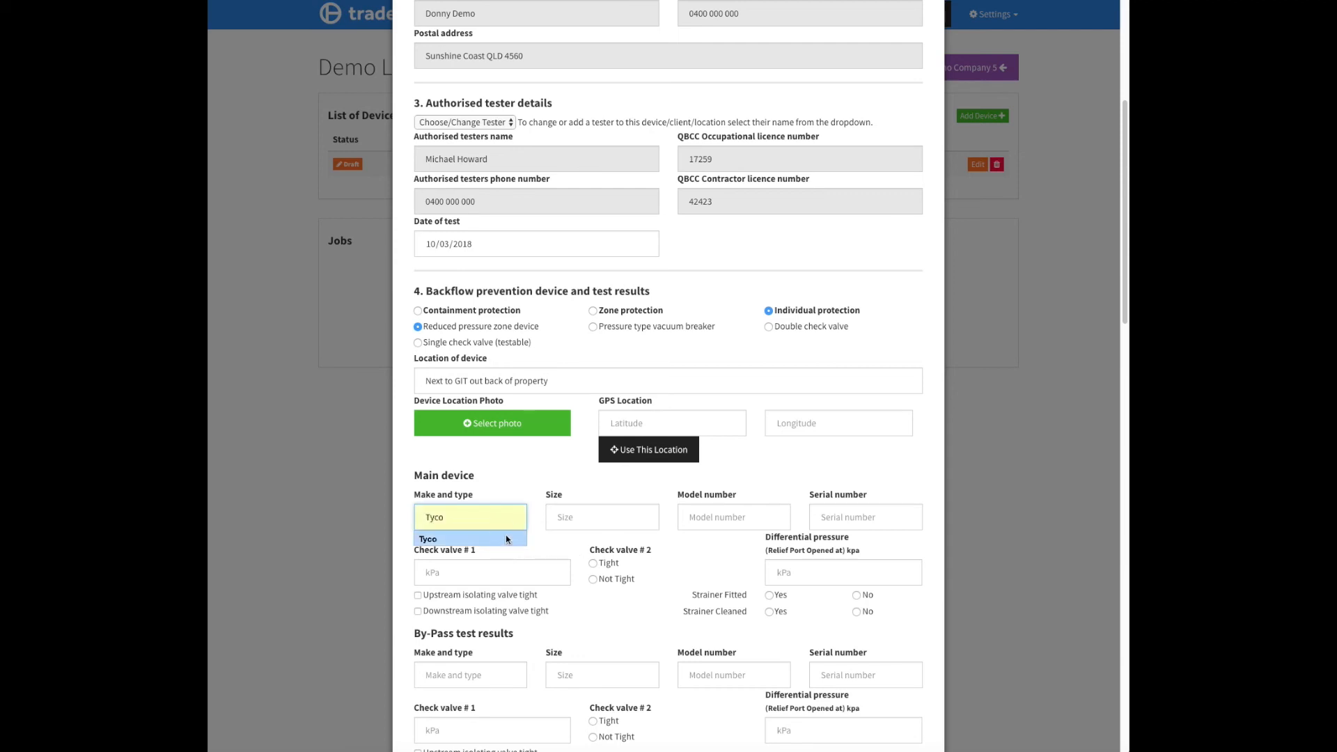
click(508, 539)
click(575, 521)
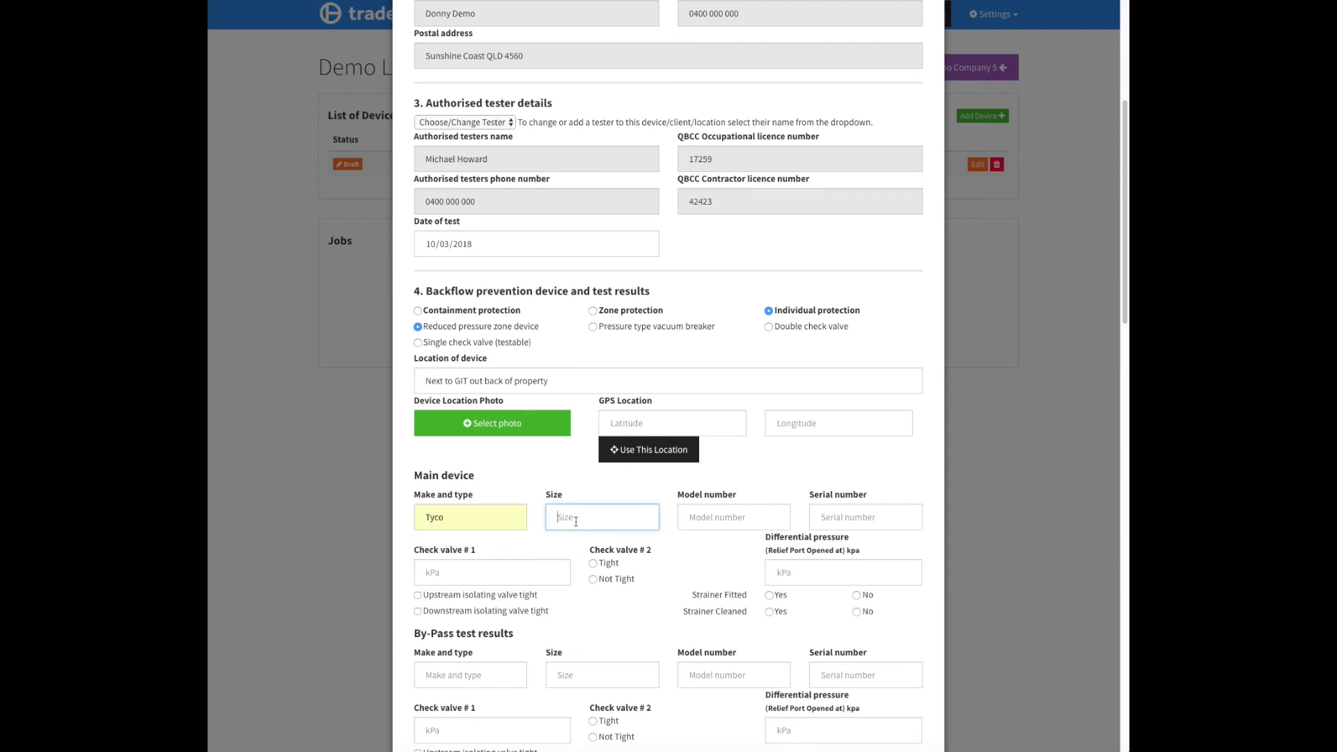
text(25)
click(749, 517)
text(RP03)
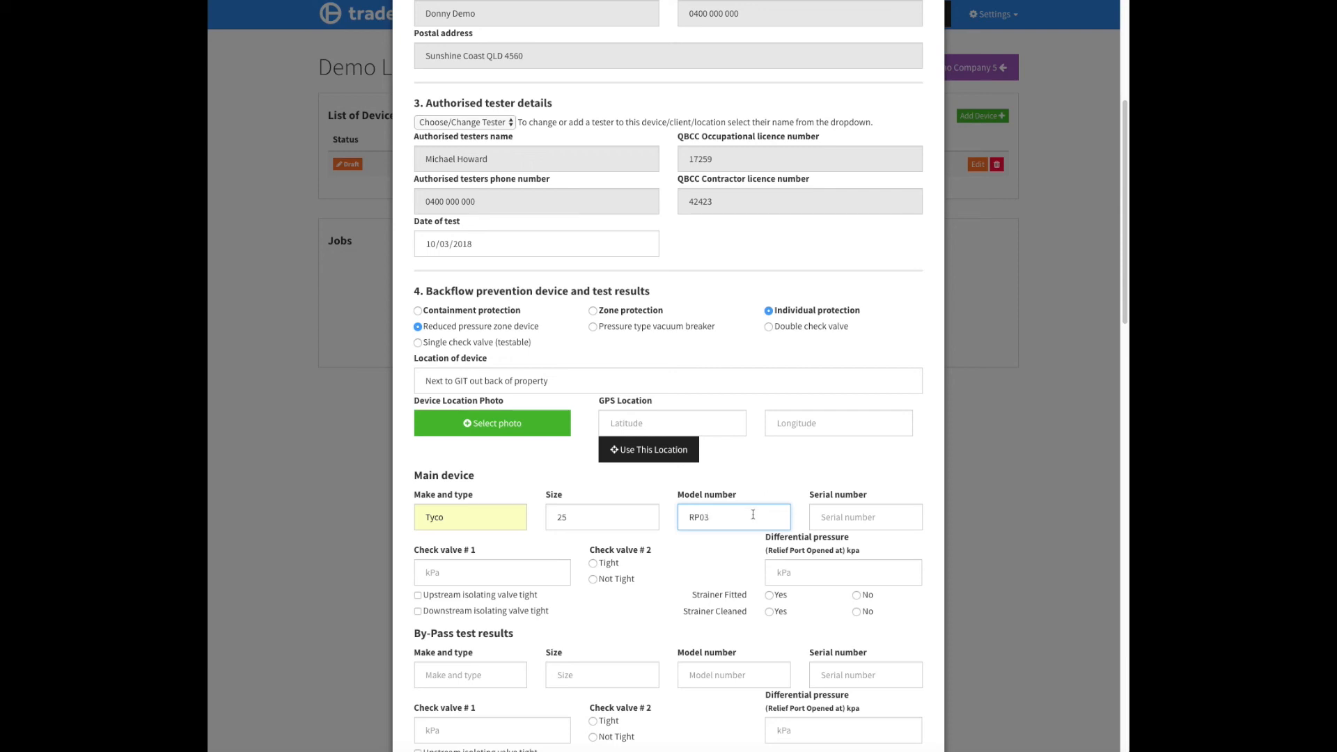
click(877, 517)
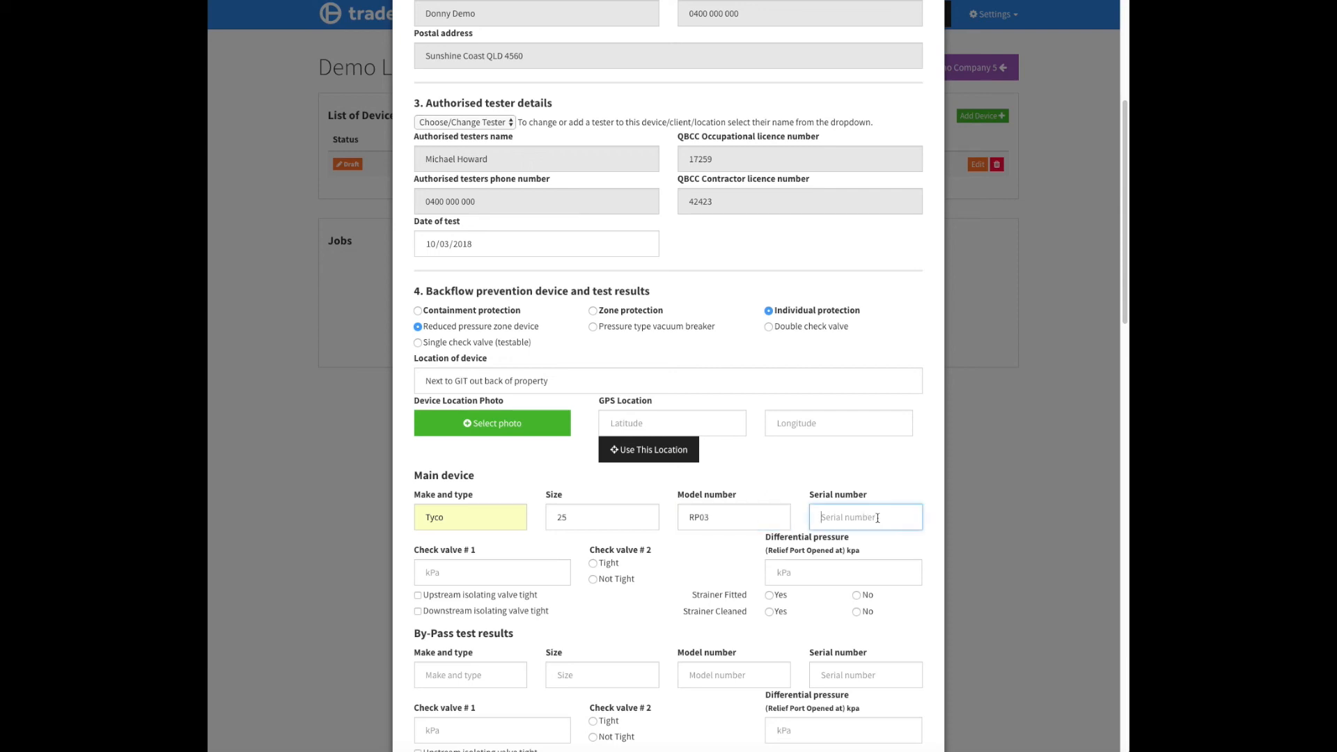
text(000003)
click(884, 480)
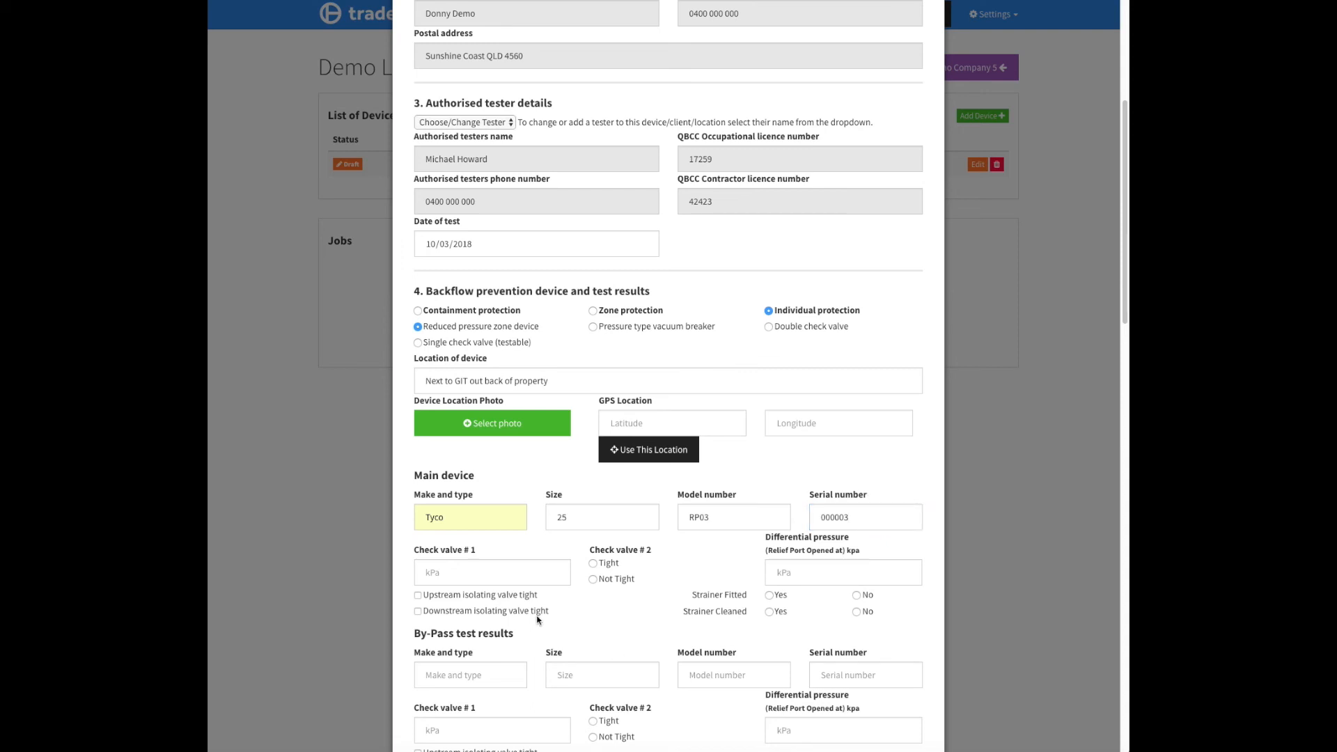
scroll(631, 621, down, 20)
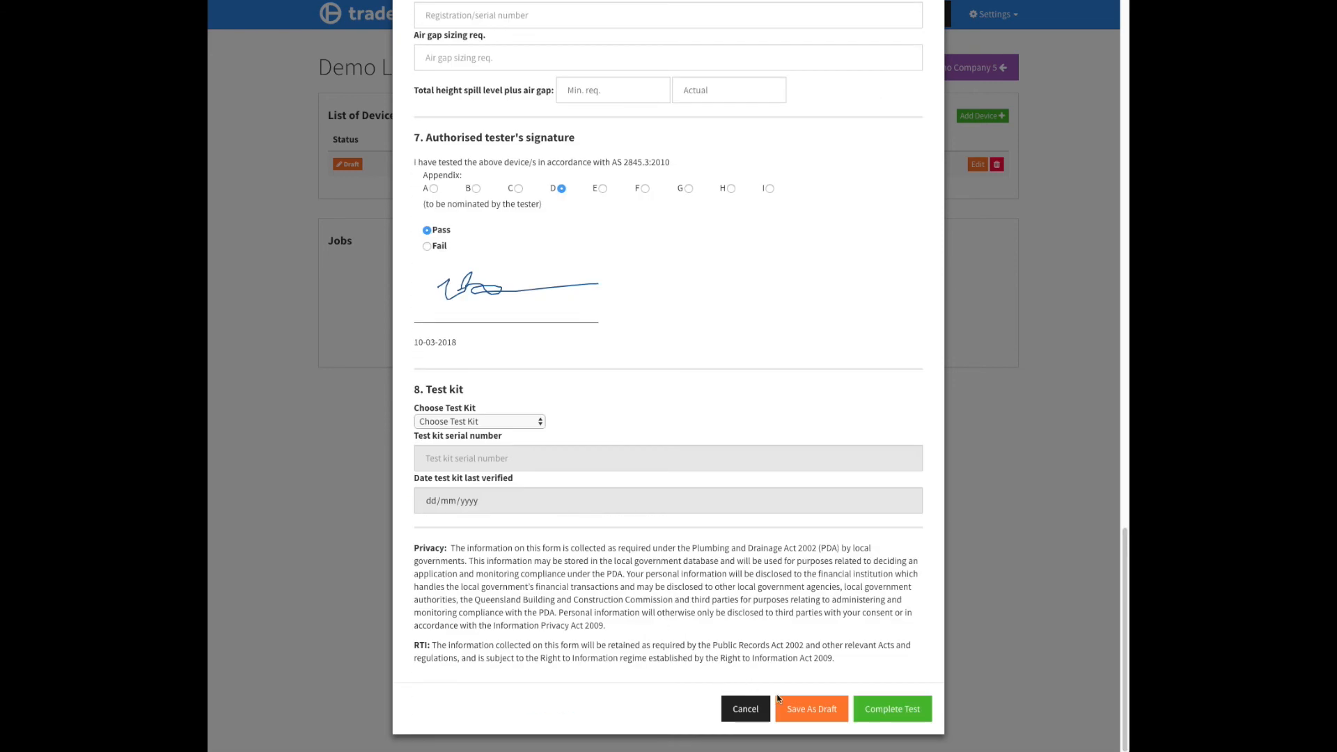
click(813, 712)
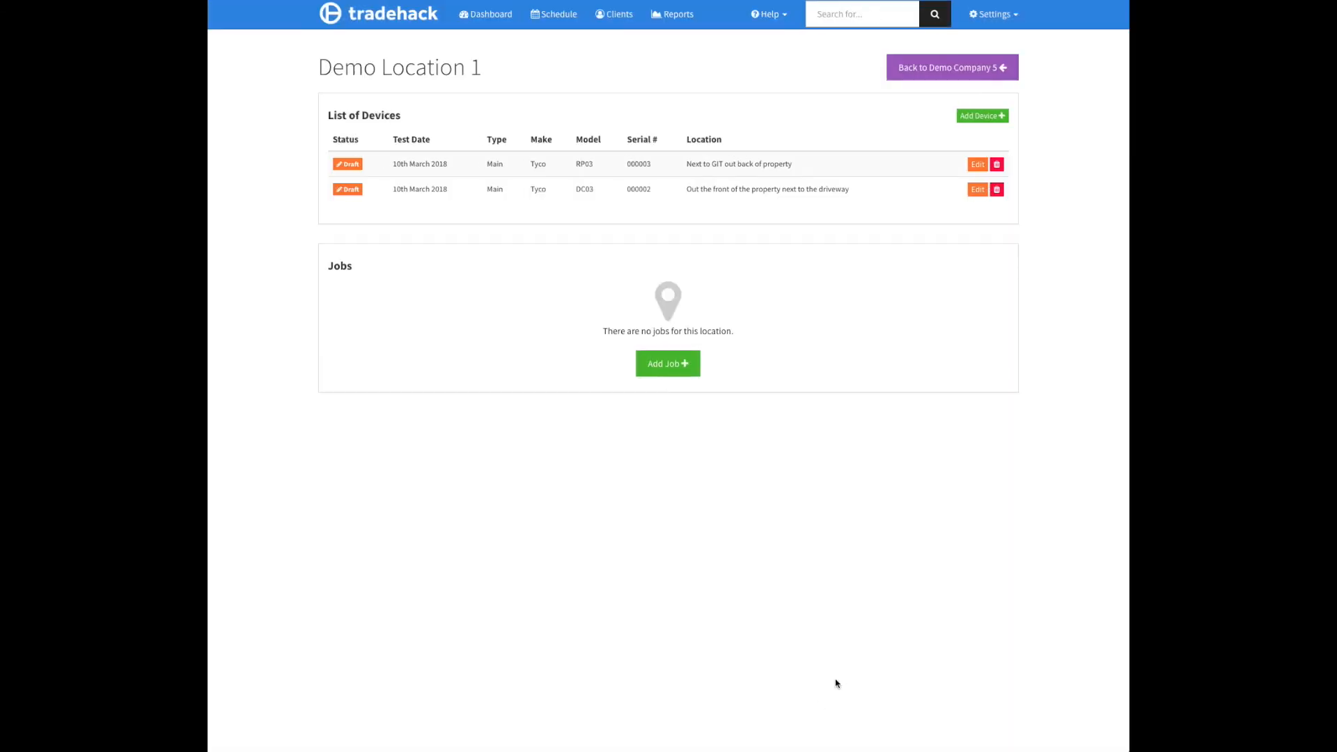